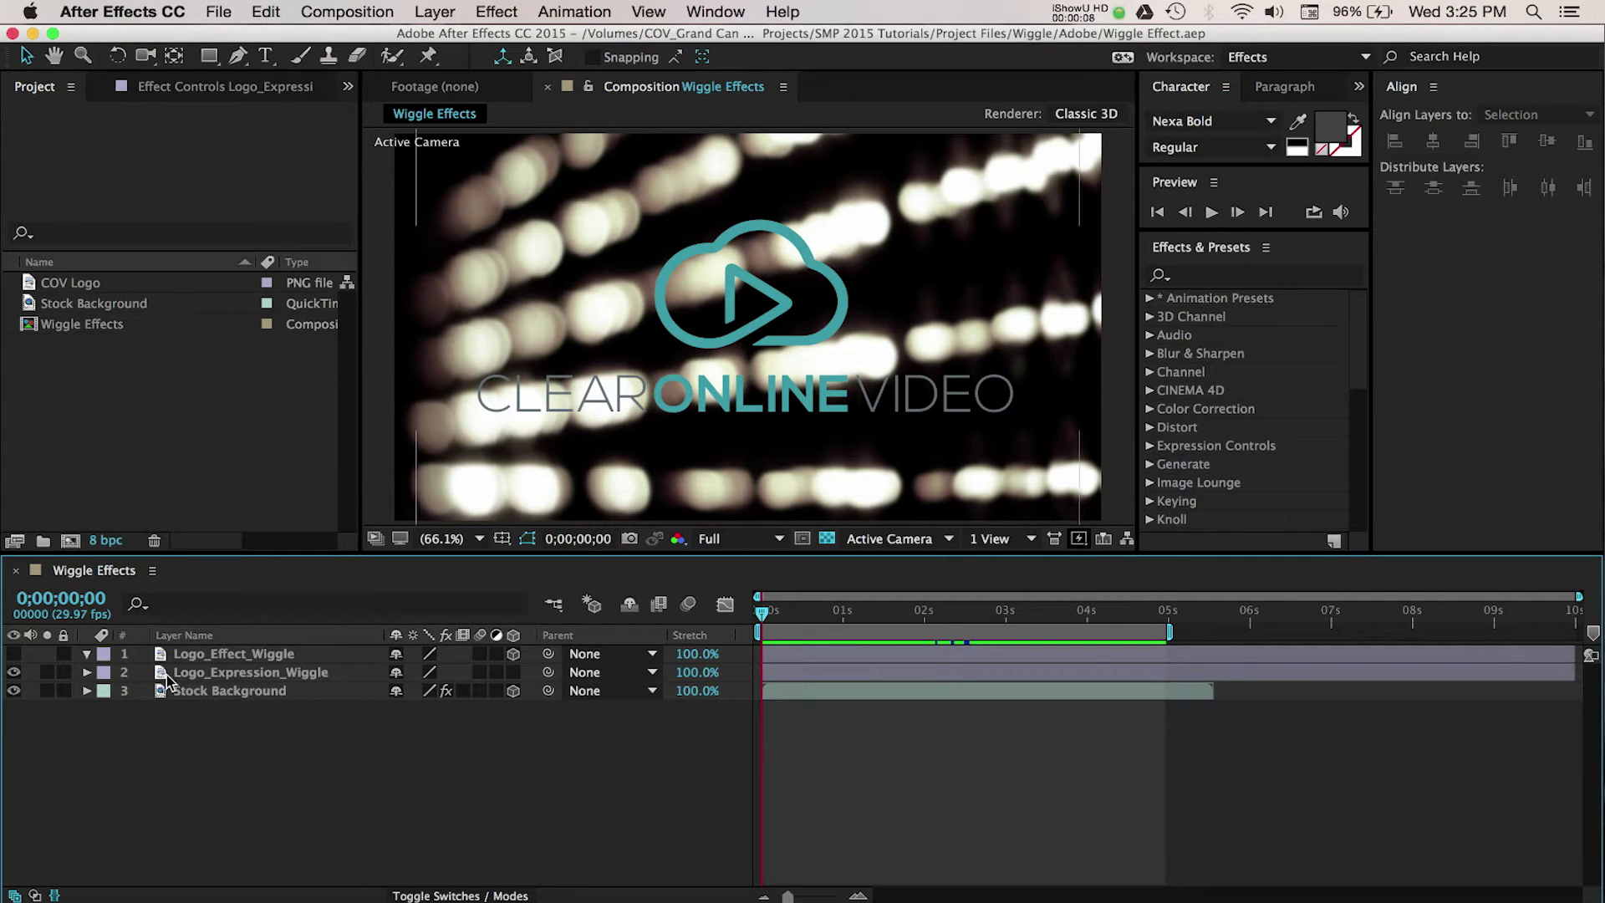
# Preview the bokeh footage with Logo_Expression_Wiggle hidden, then show it again and return to the first frame.
pyautogui.click(13, 673)
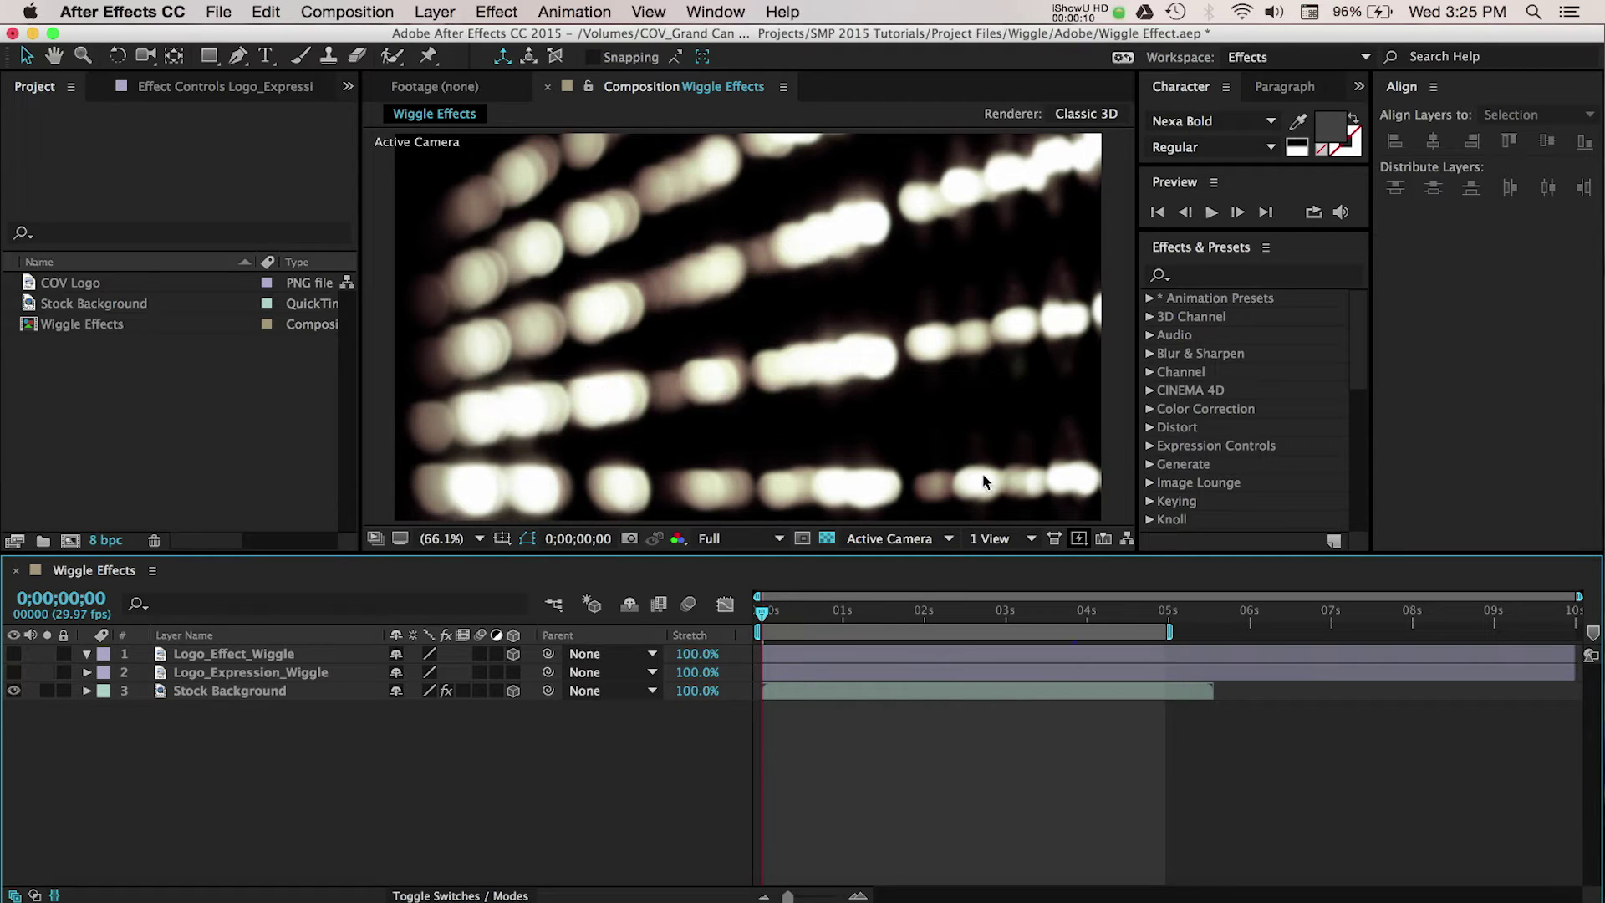
pyautogui.click(1211, 212)
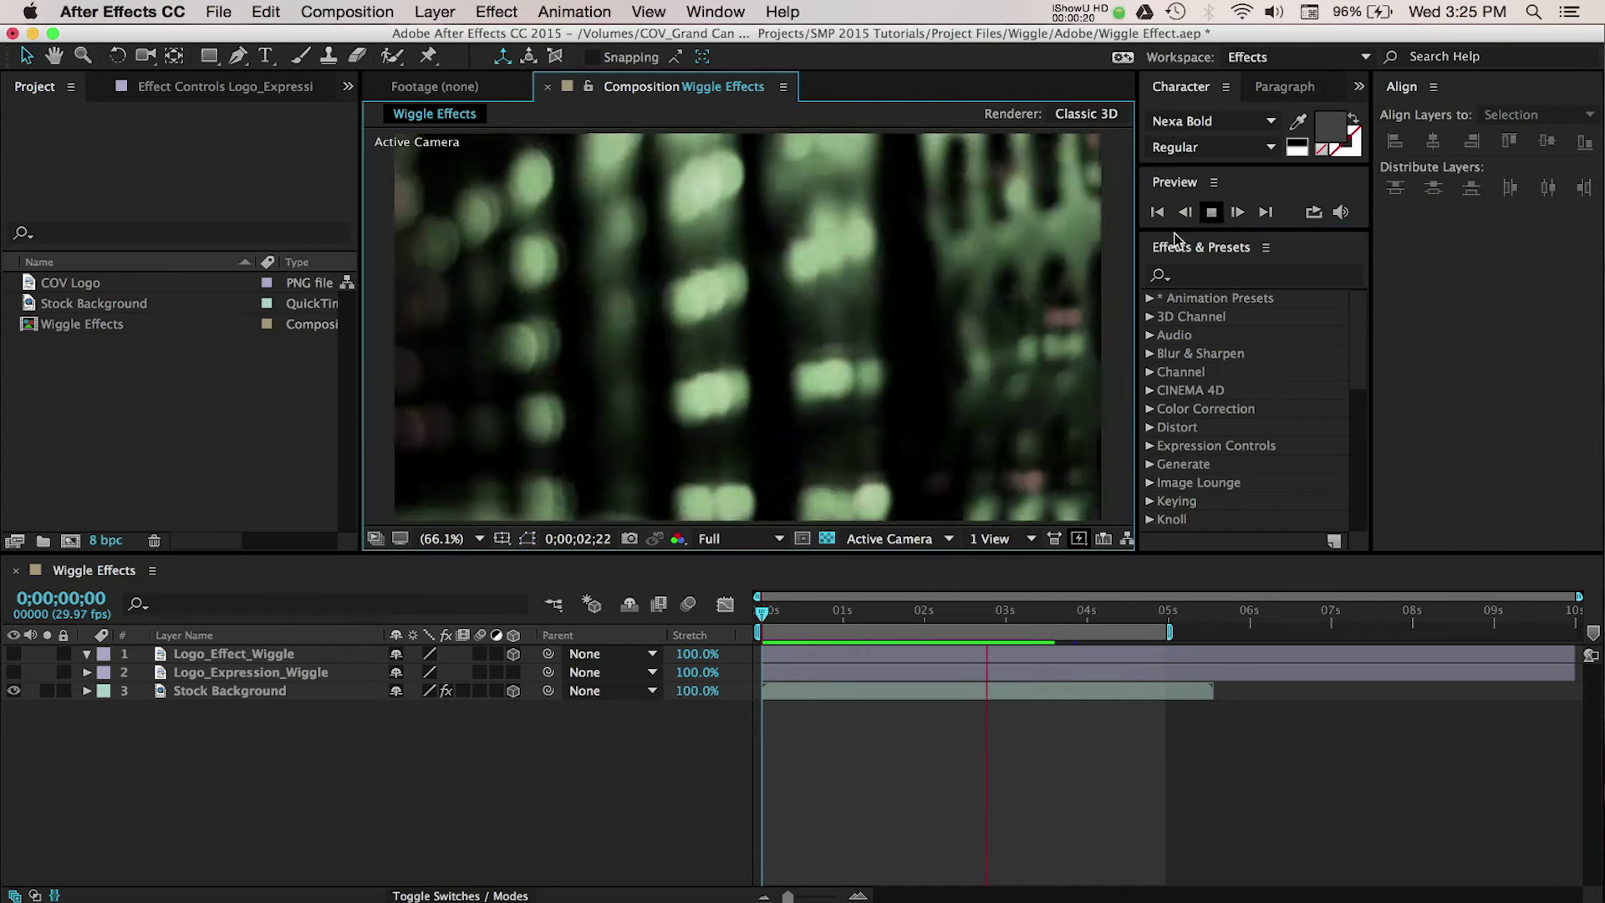
pyautogui.click(14, 673)
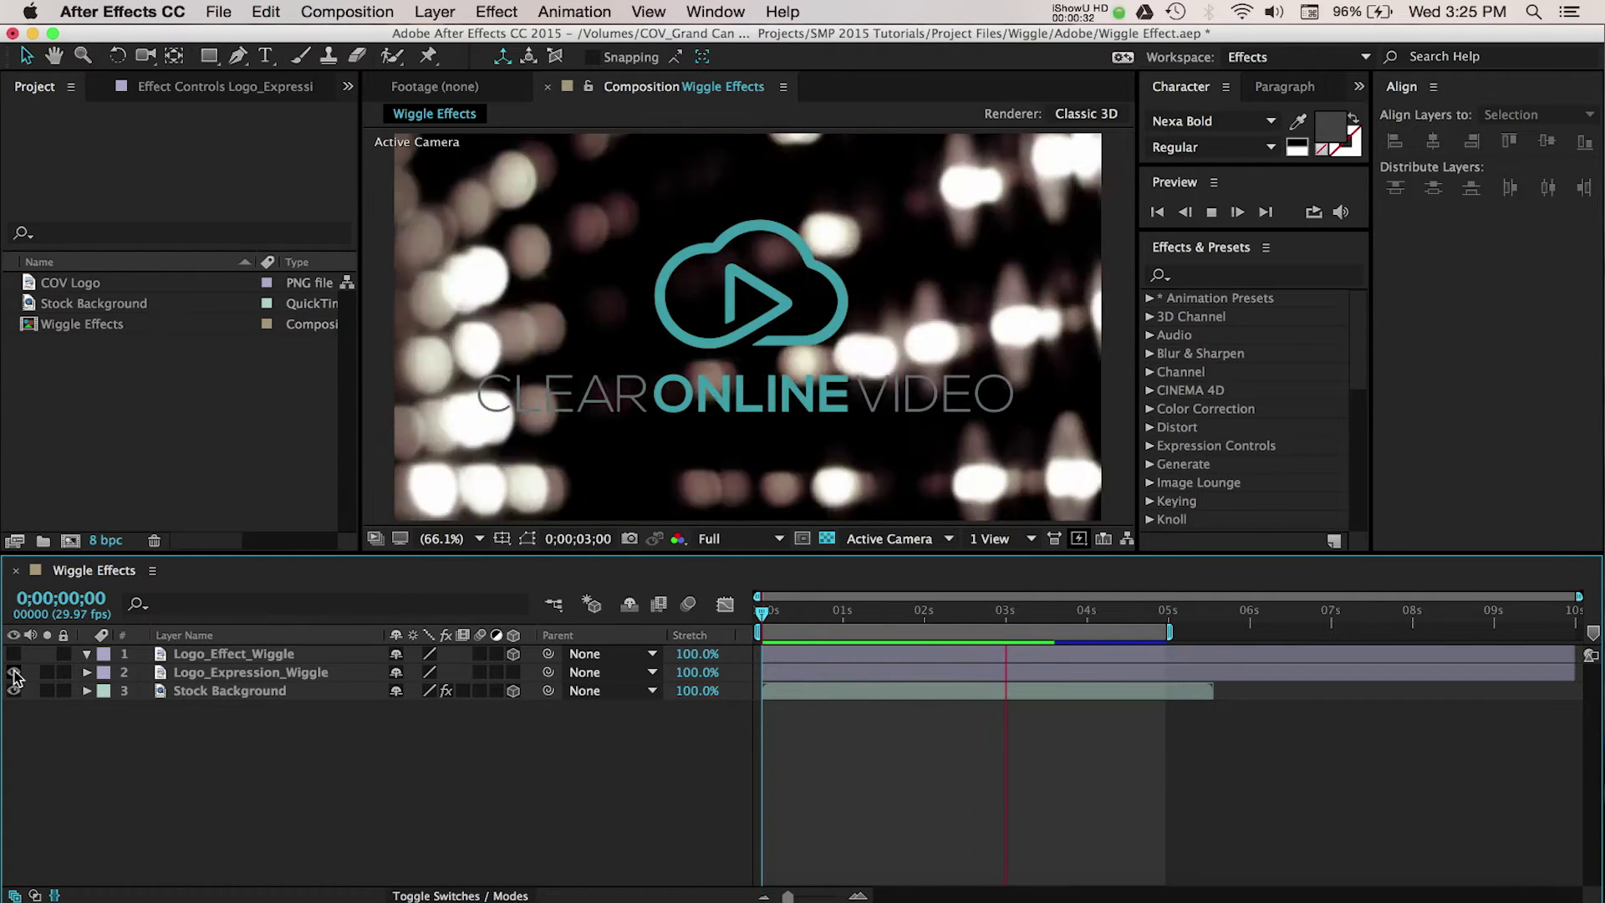
pyautogui.click(14, 674)
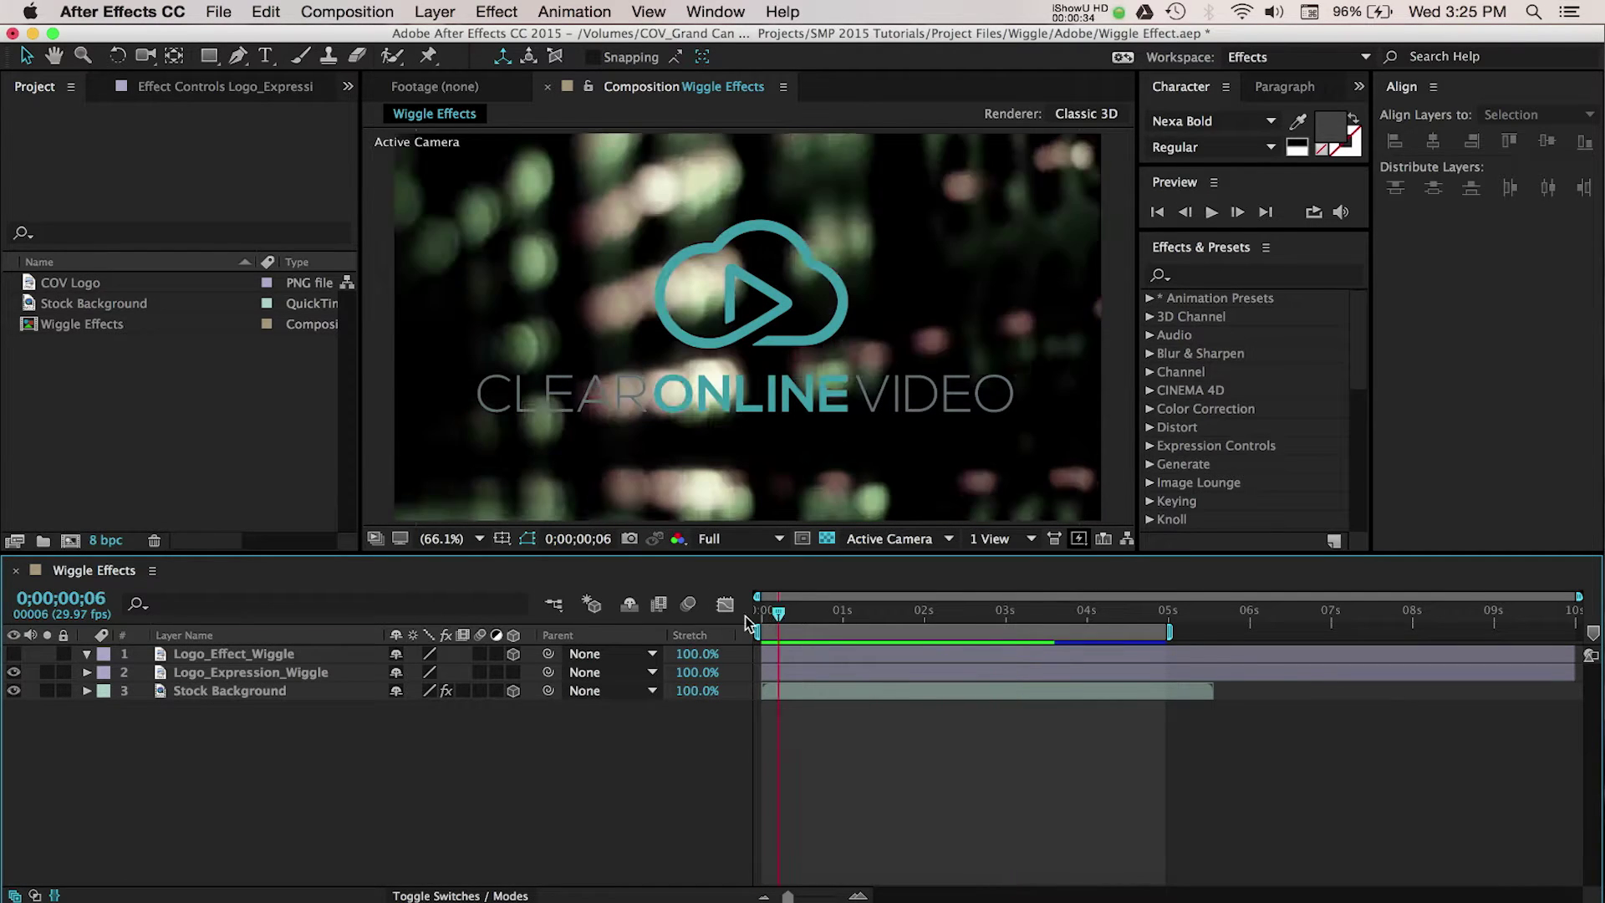
pyautogui.press('Home')
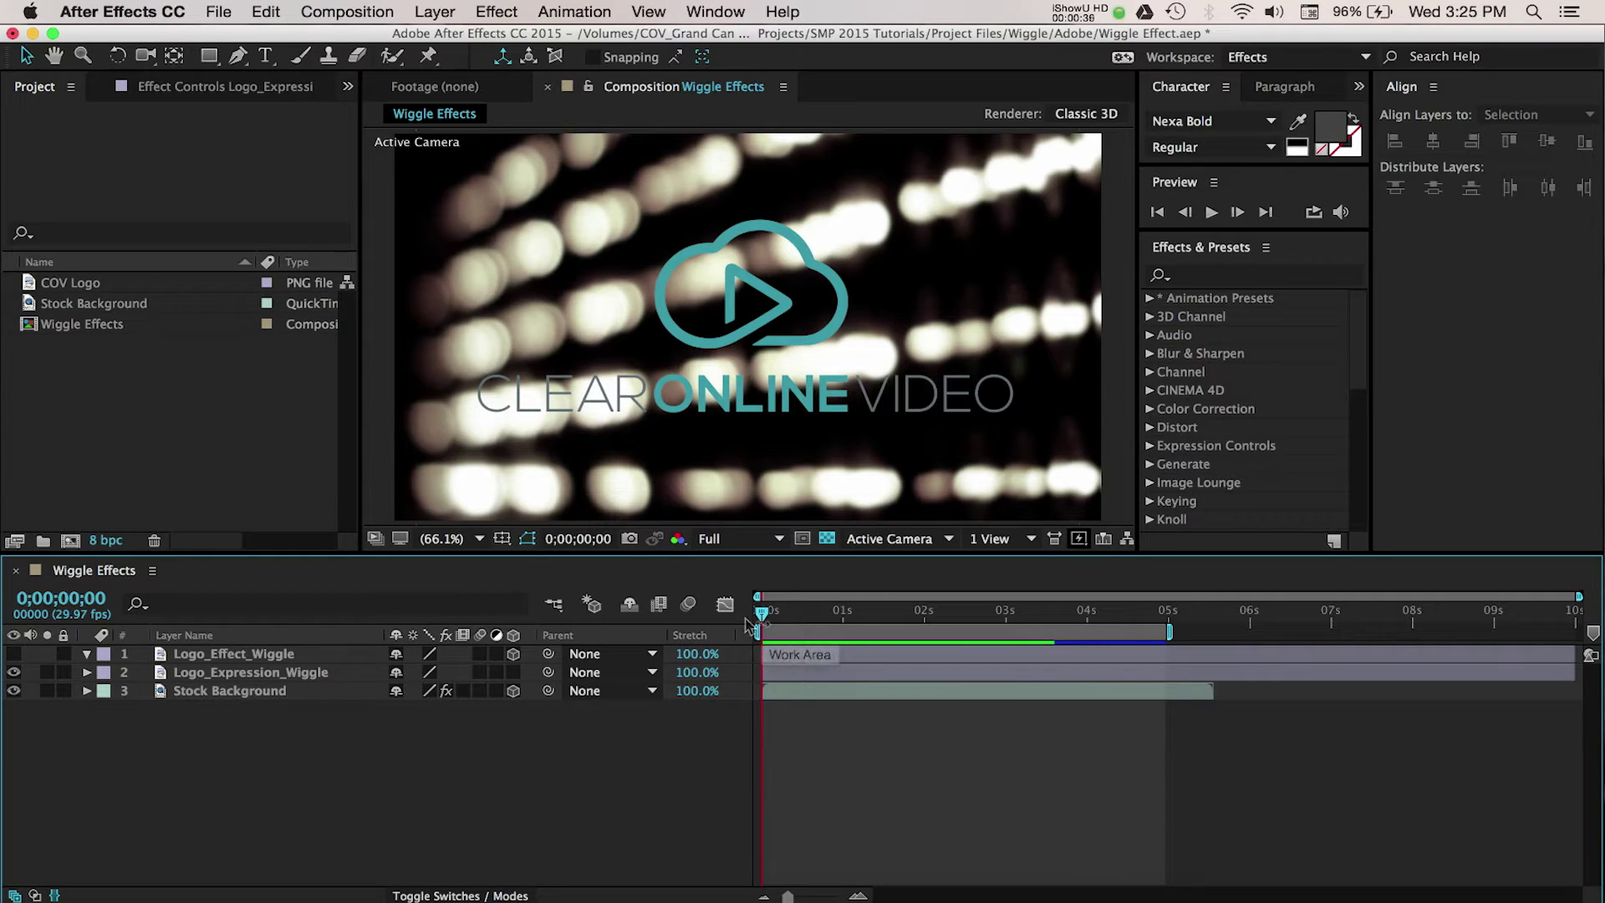
# Add the expression wiggle(4,25) to Logo_Expression_Wiggle's Position and play the result.
pyautogui.click(316, 679)
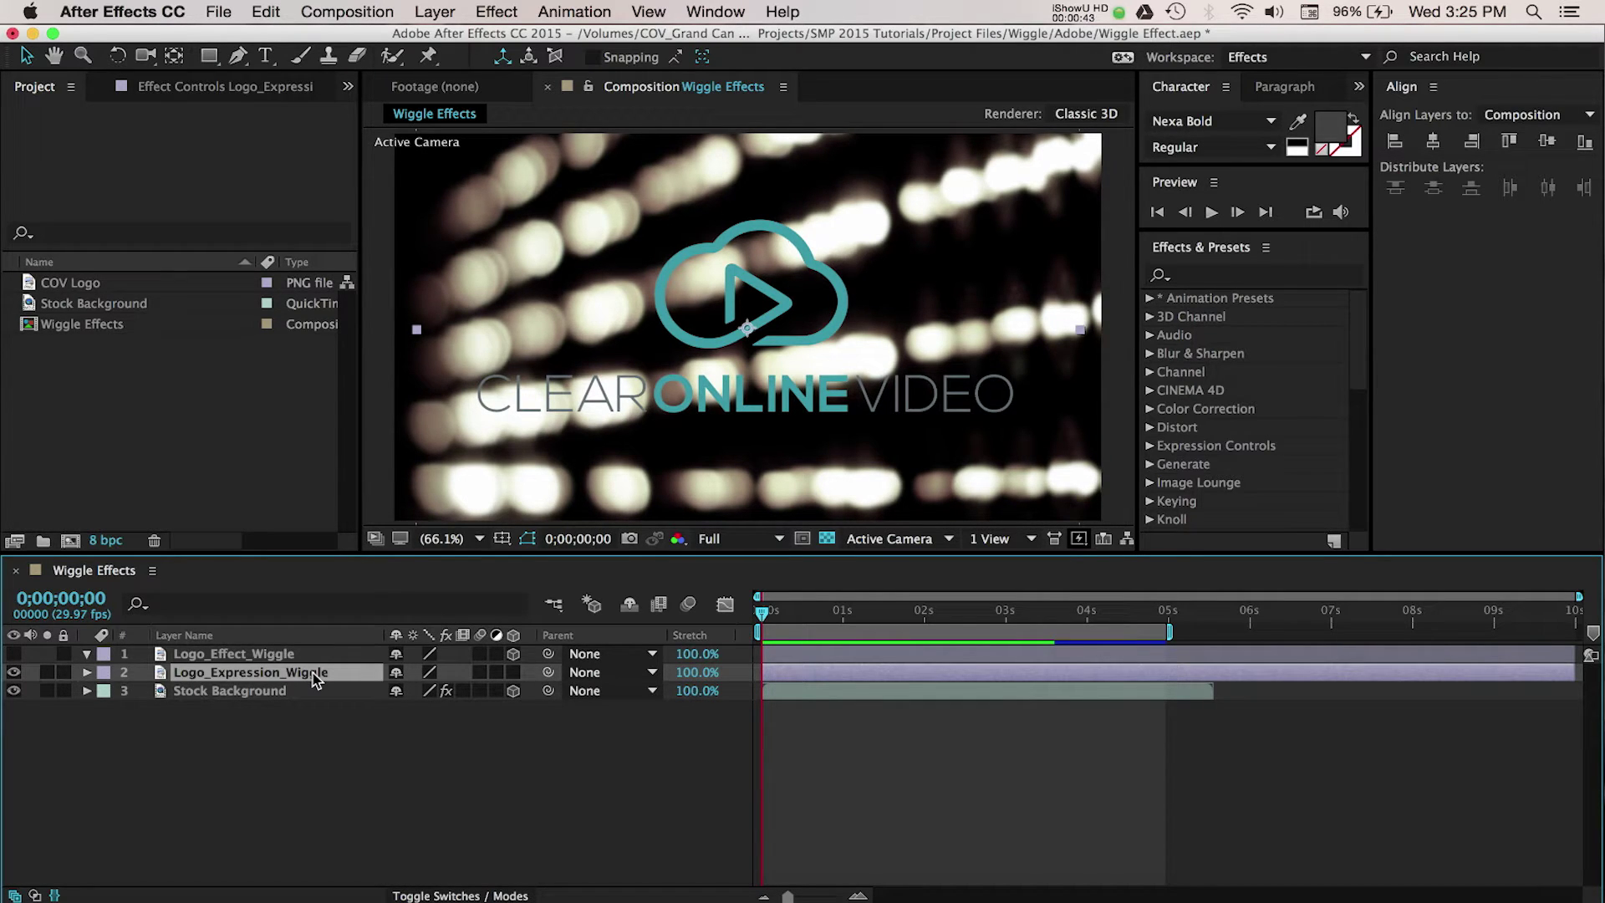
pyautogui.press('p')
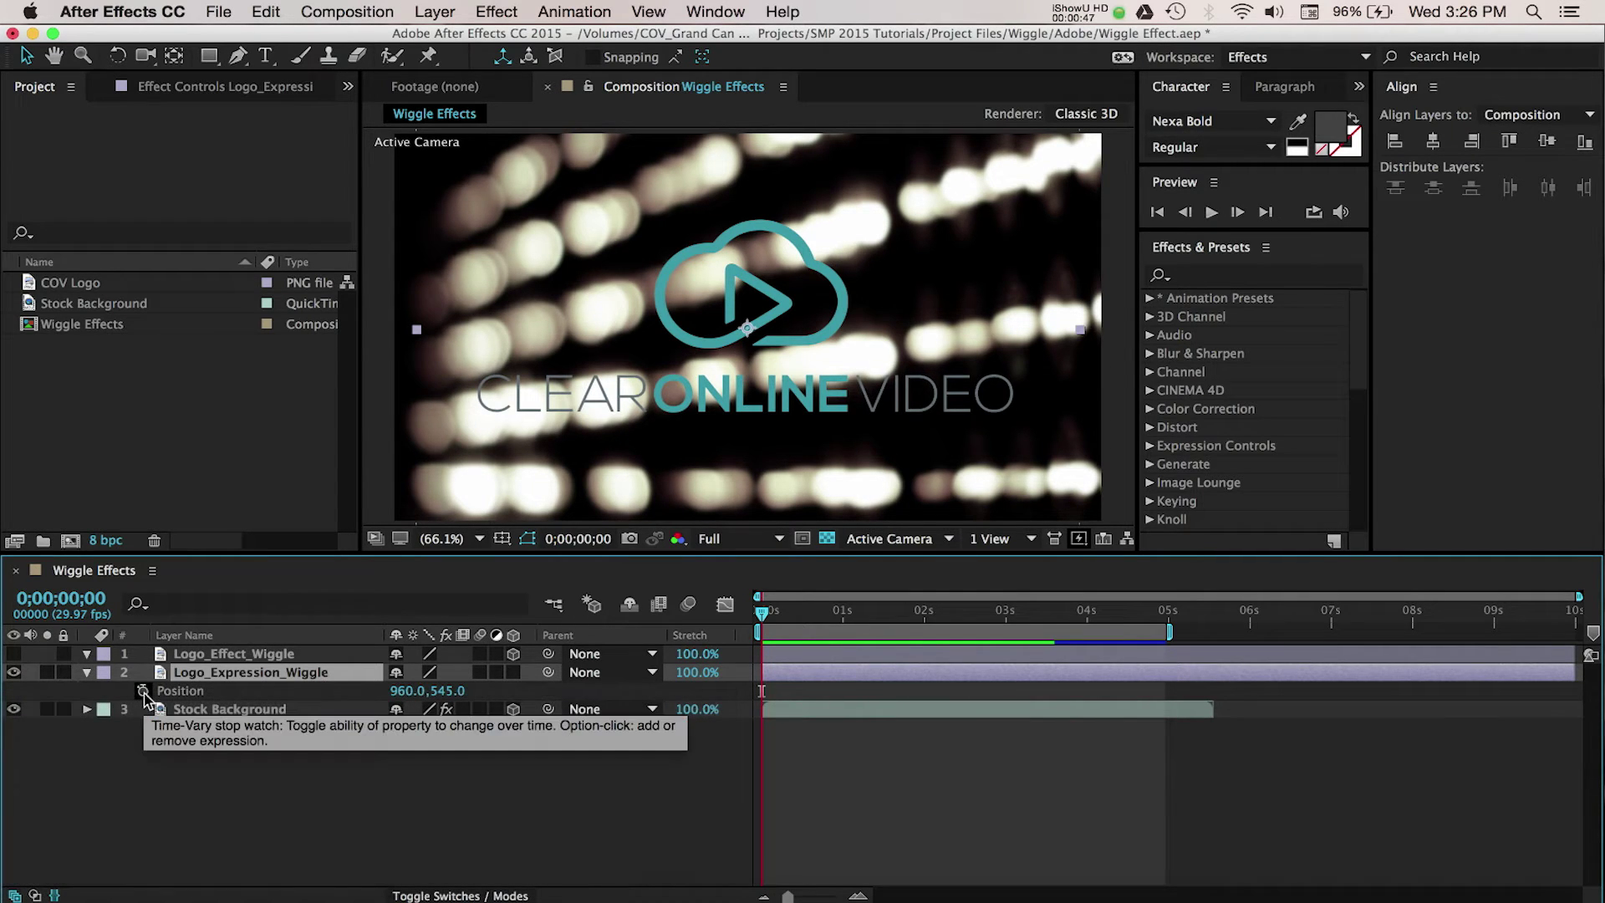
pyautogui.keyDown('alt'); pyautogui.click(143, 692); pyautogui.keyUp('alt')
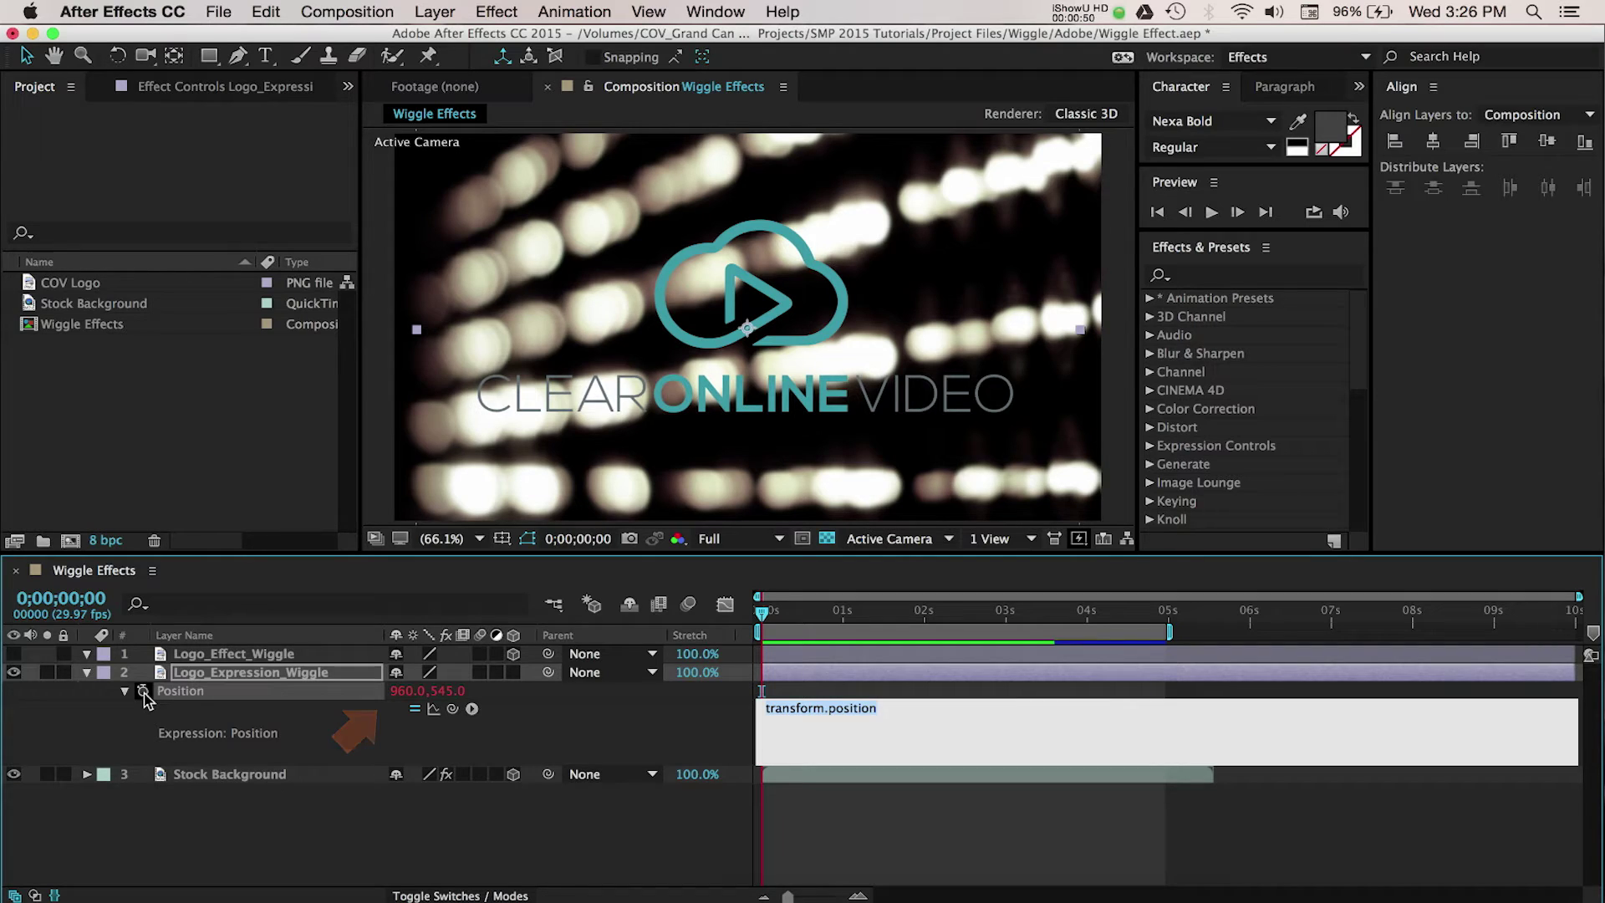
pyautogui.write('wiggle (4,25')
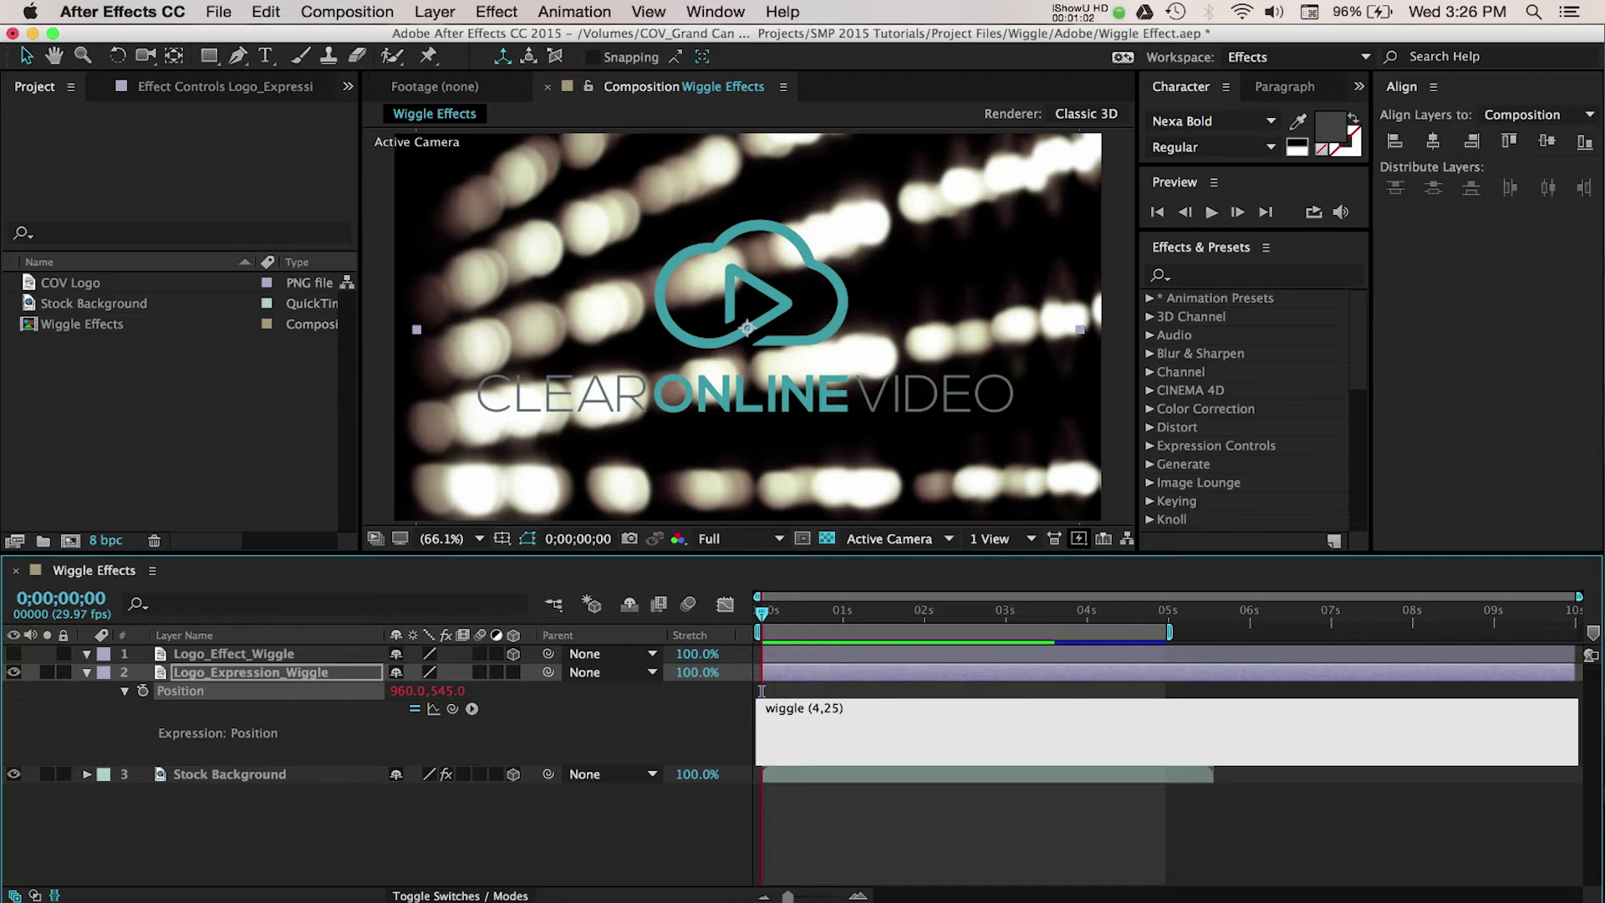
pyautogui.click(947, 834)
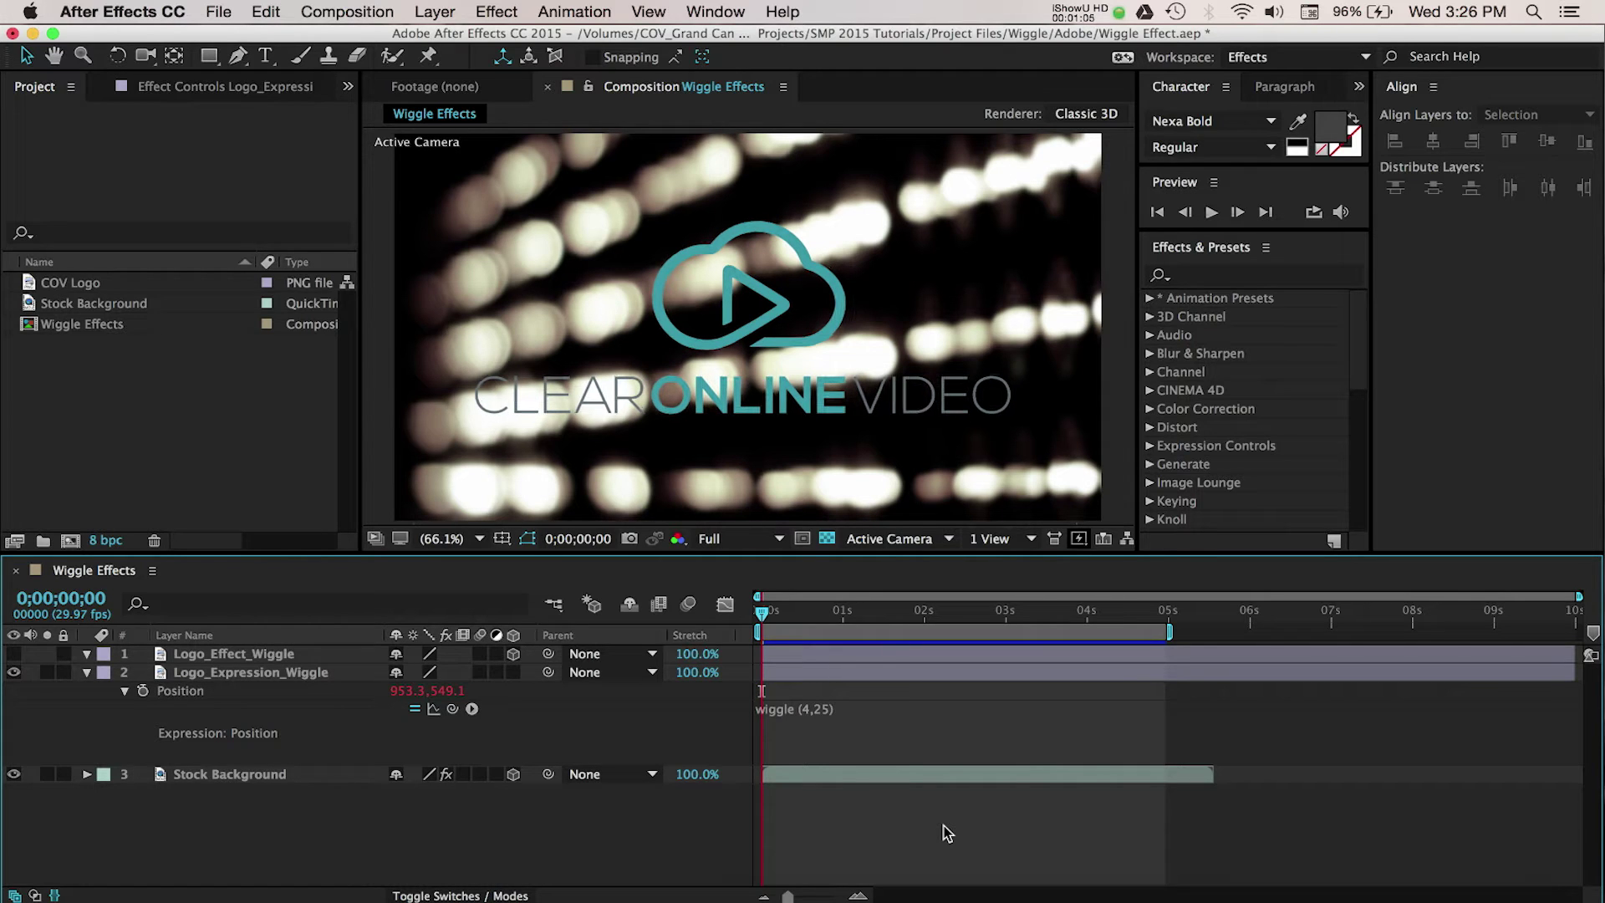
pyautogui.press('space')
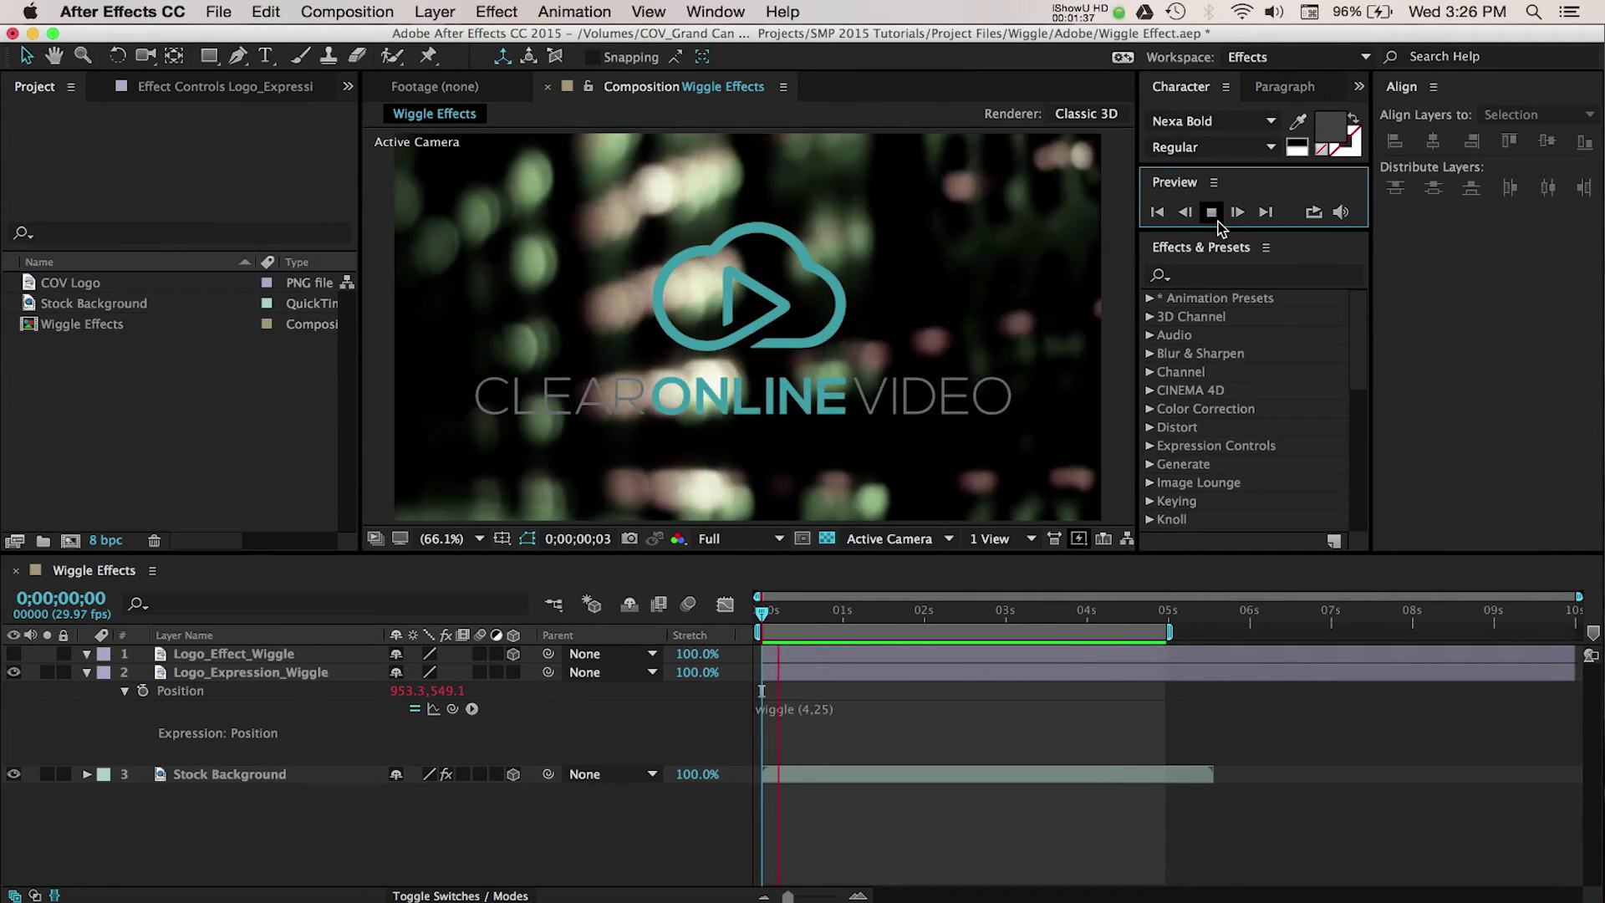
# Stop the preview of the expression-wiggled logo.
pyautogui.click(1213, 213)
# Search 'wiggle', apply the Wiggle – gelatin preset to Logo_Effect_Wiggle, and preview it.
pyautogui.click(1221, 276)
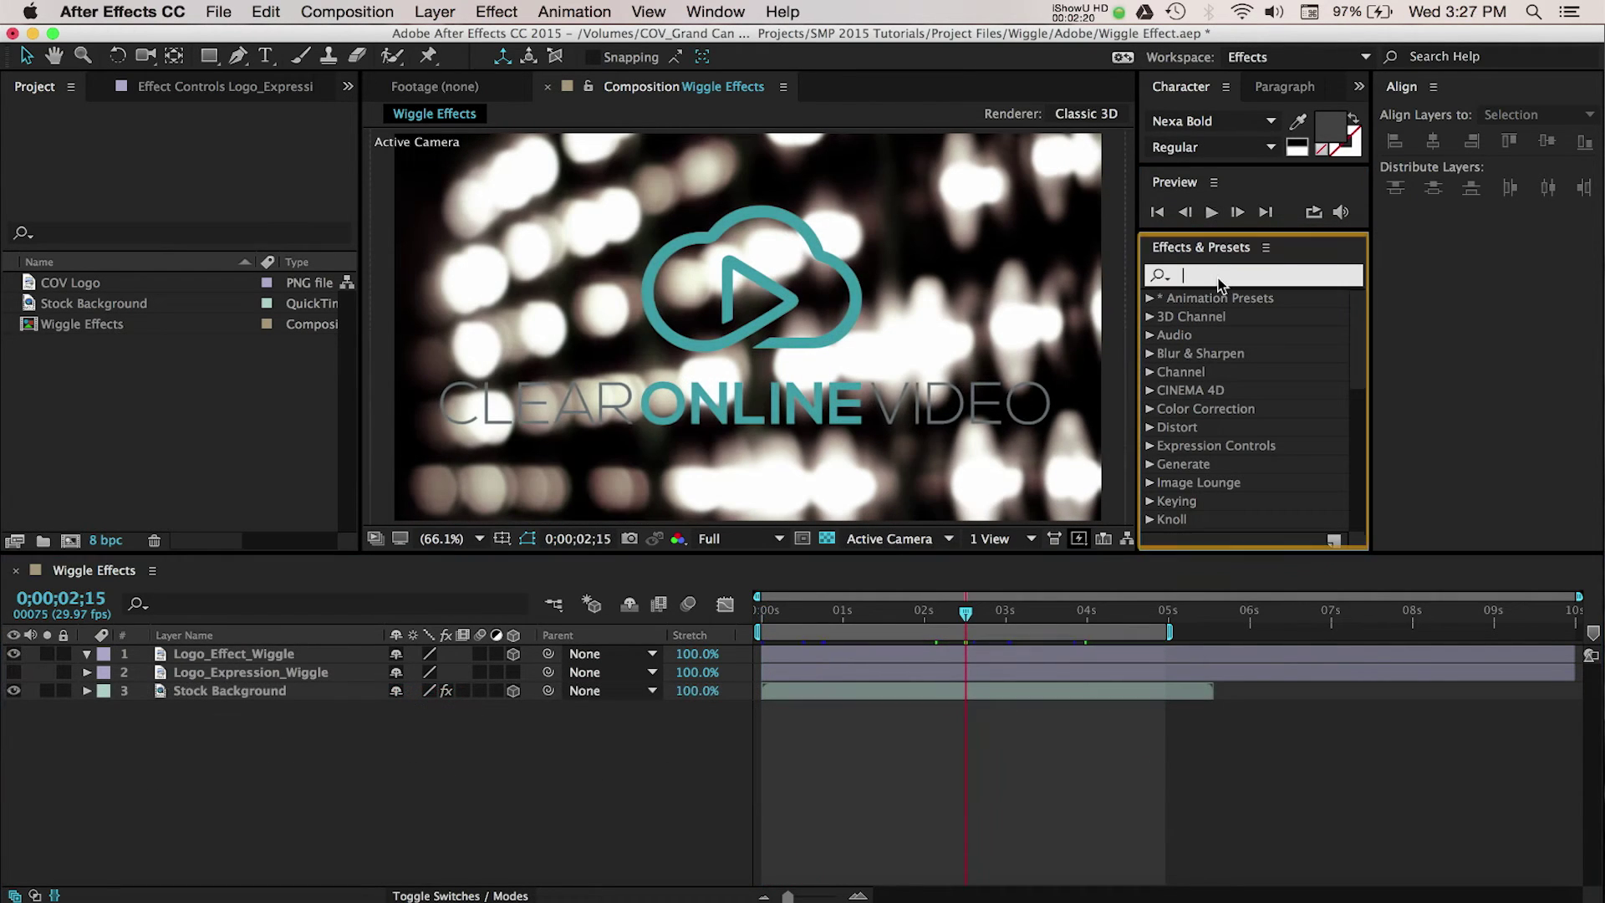
pyautogui.write('wiggle')
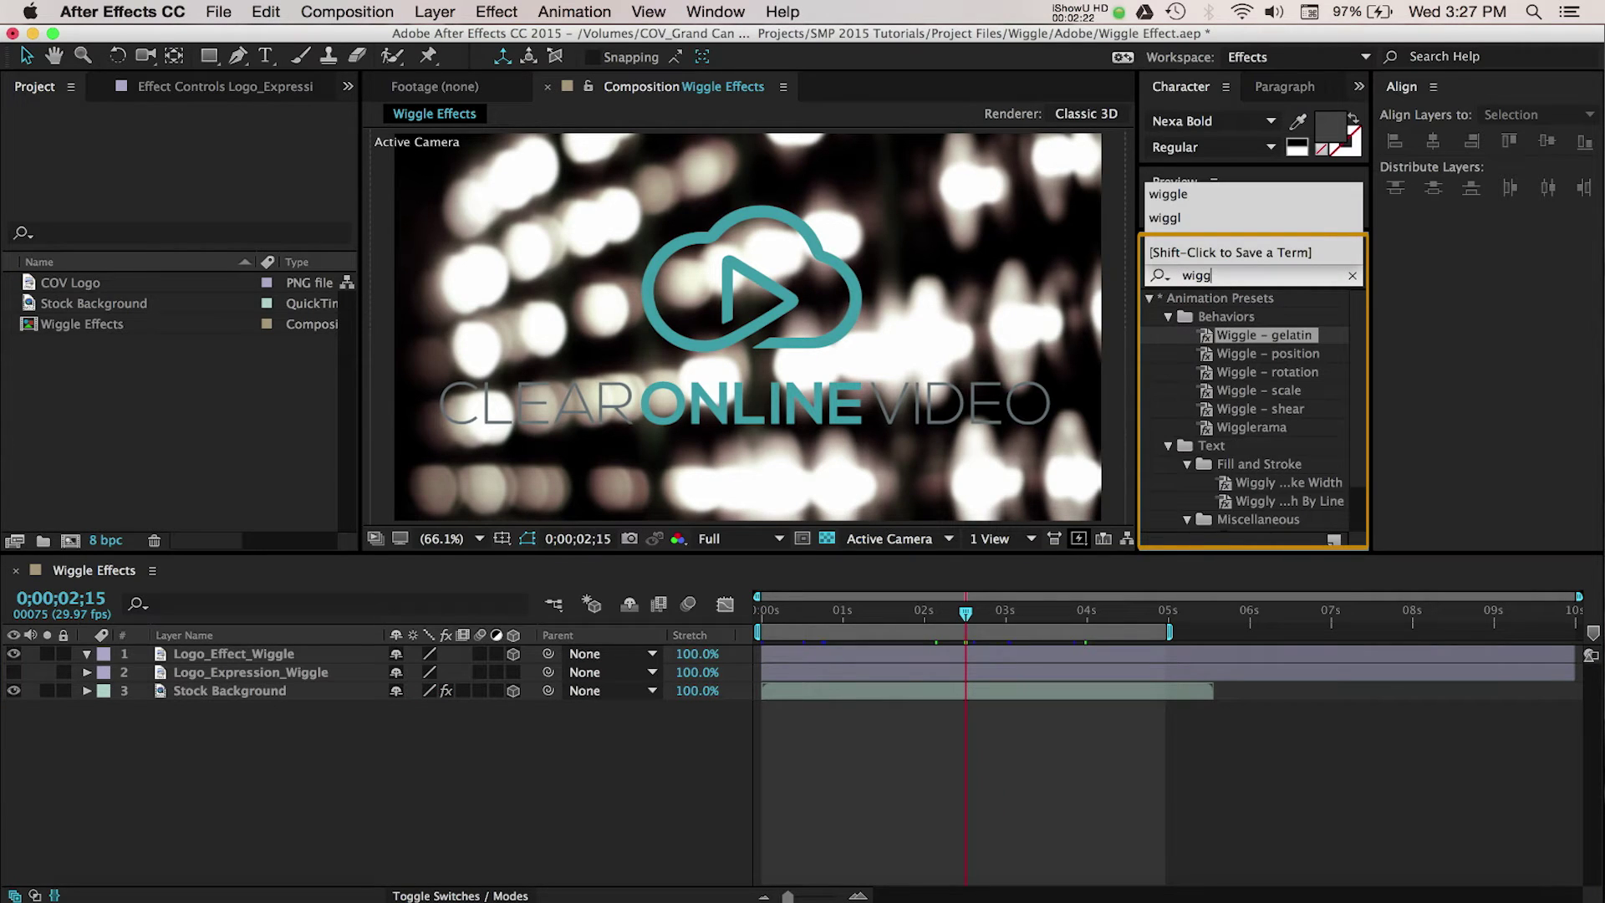
pyautogui.click(1208, 337)
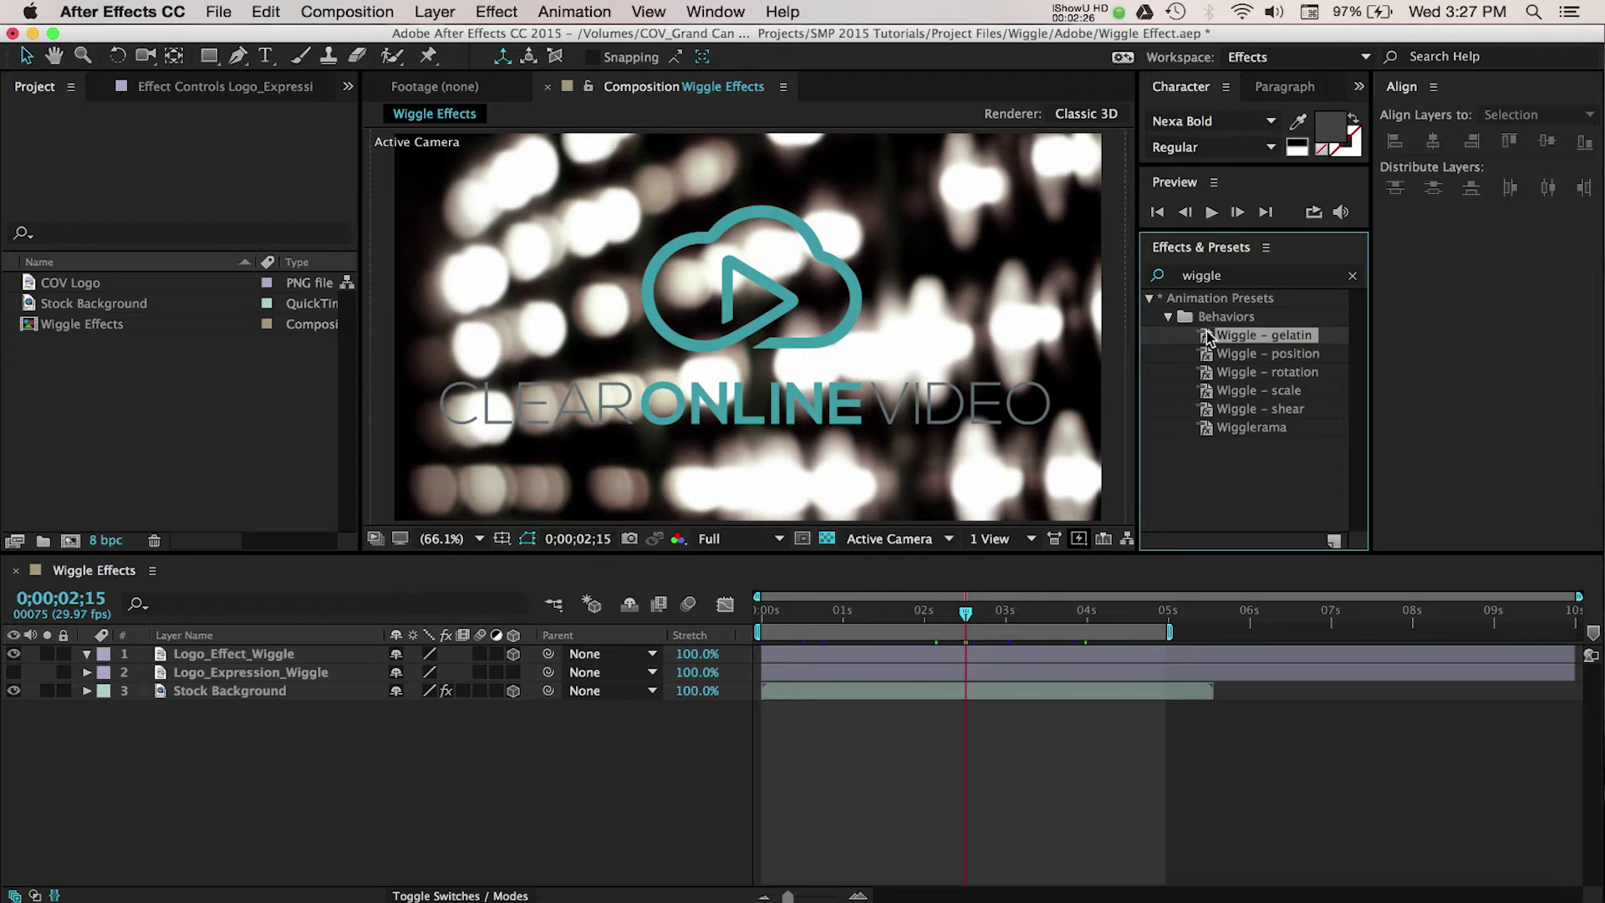
pyautogui.moveTo(1208, 337); pyautogui.dragTo(285, 658)
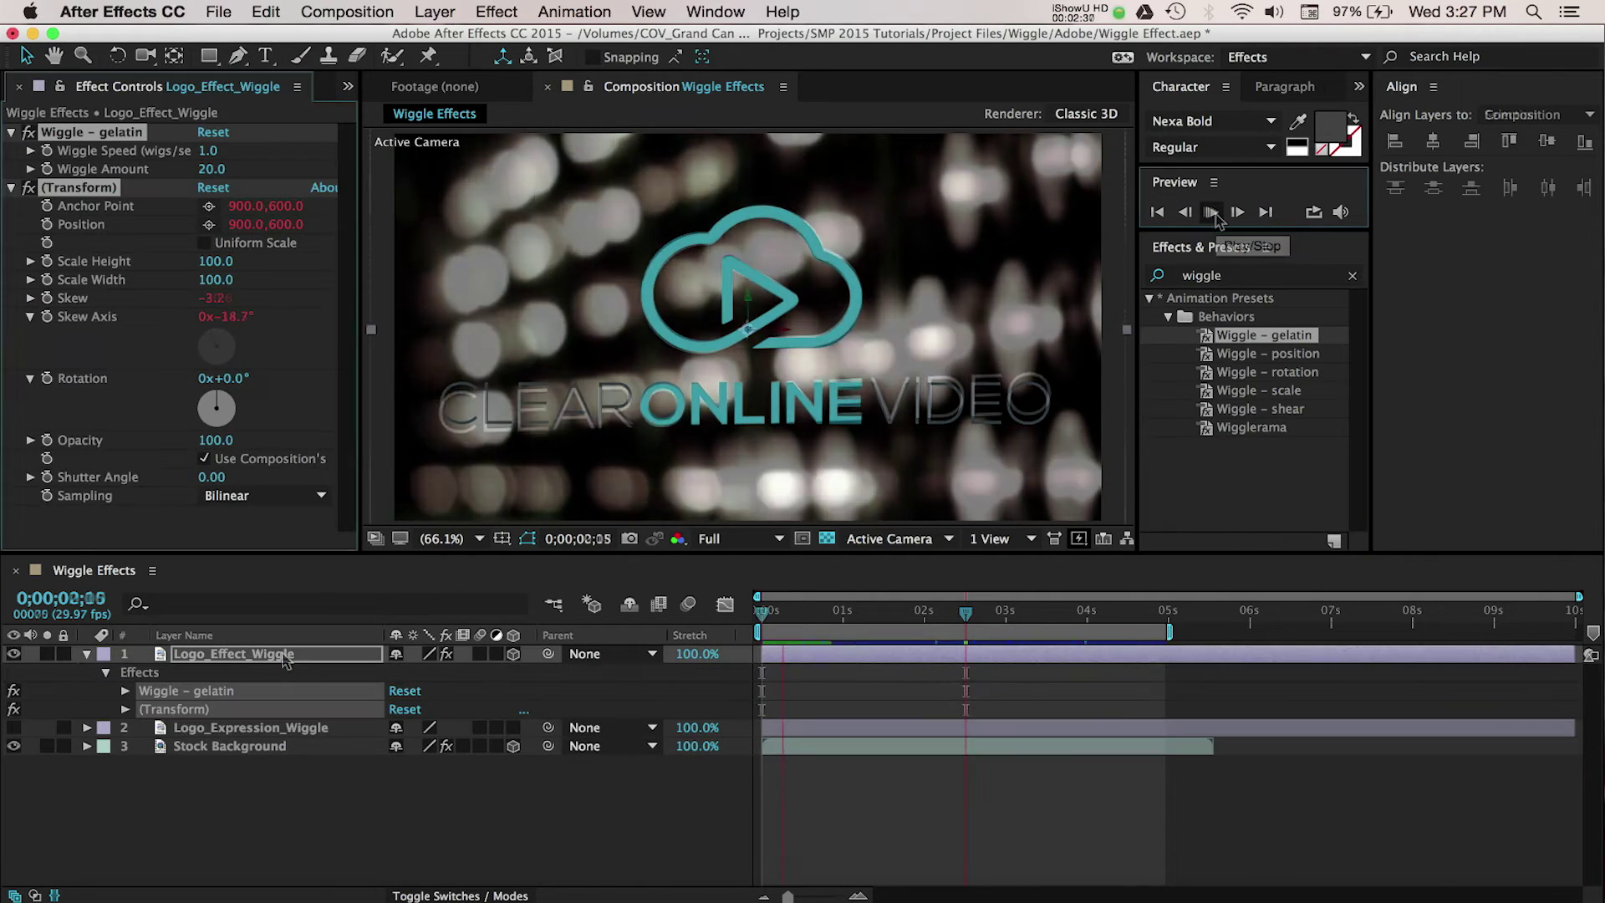
pyautogui.click(1214, 213)
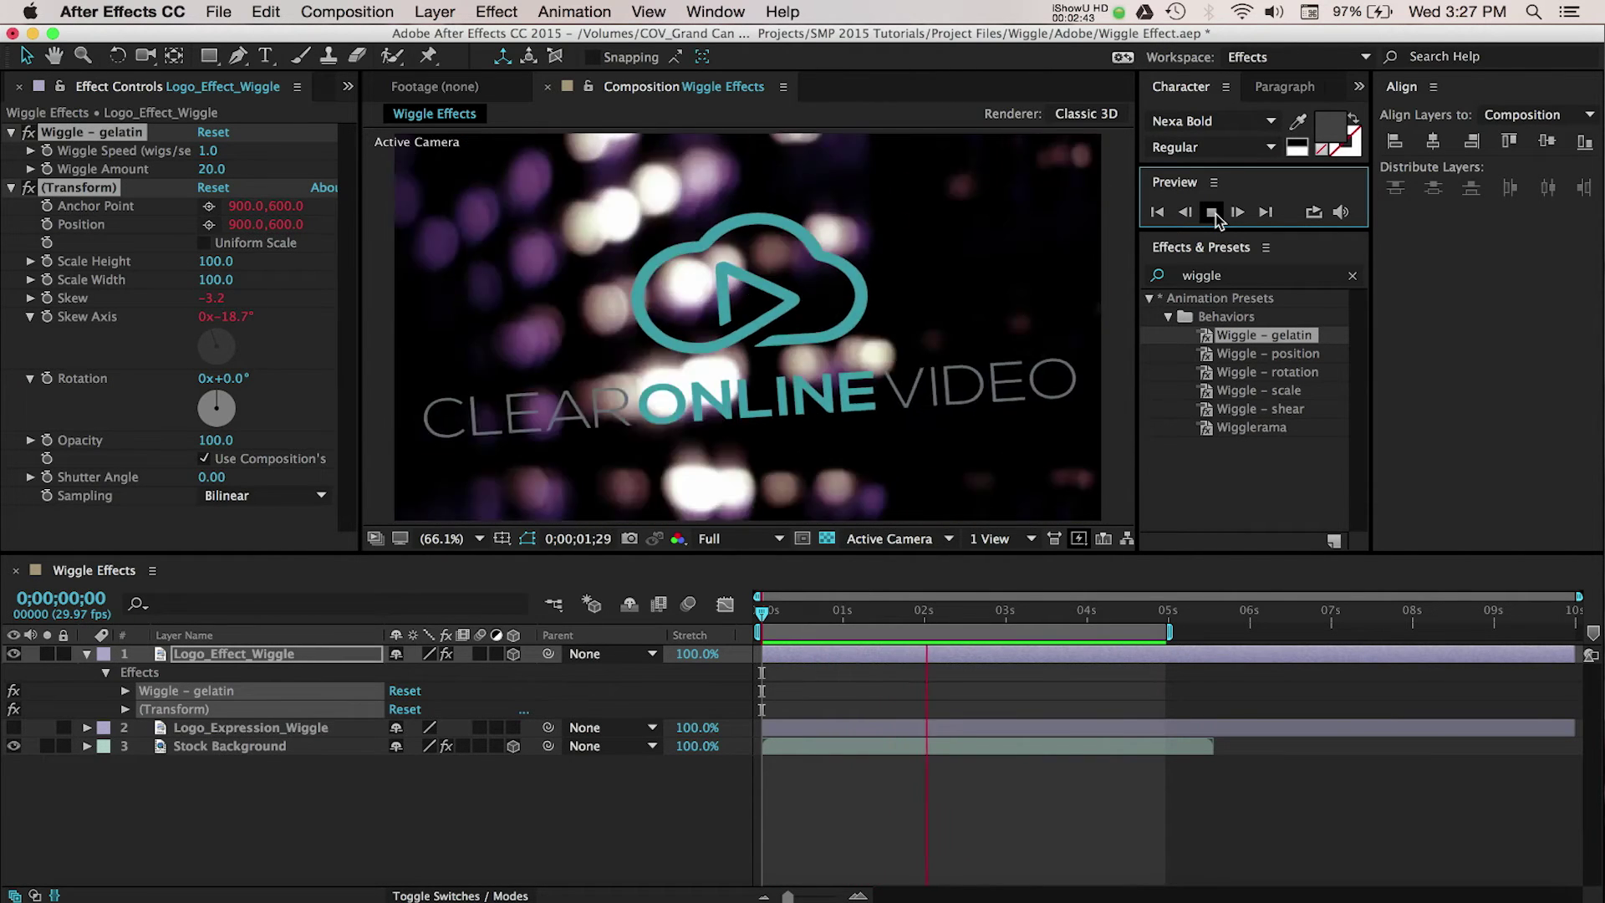
pyautogui.press('space')
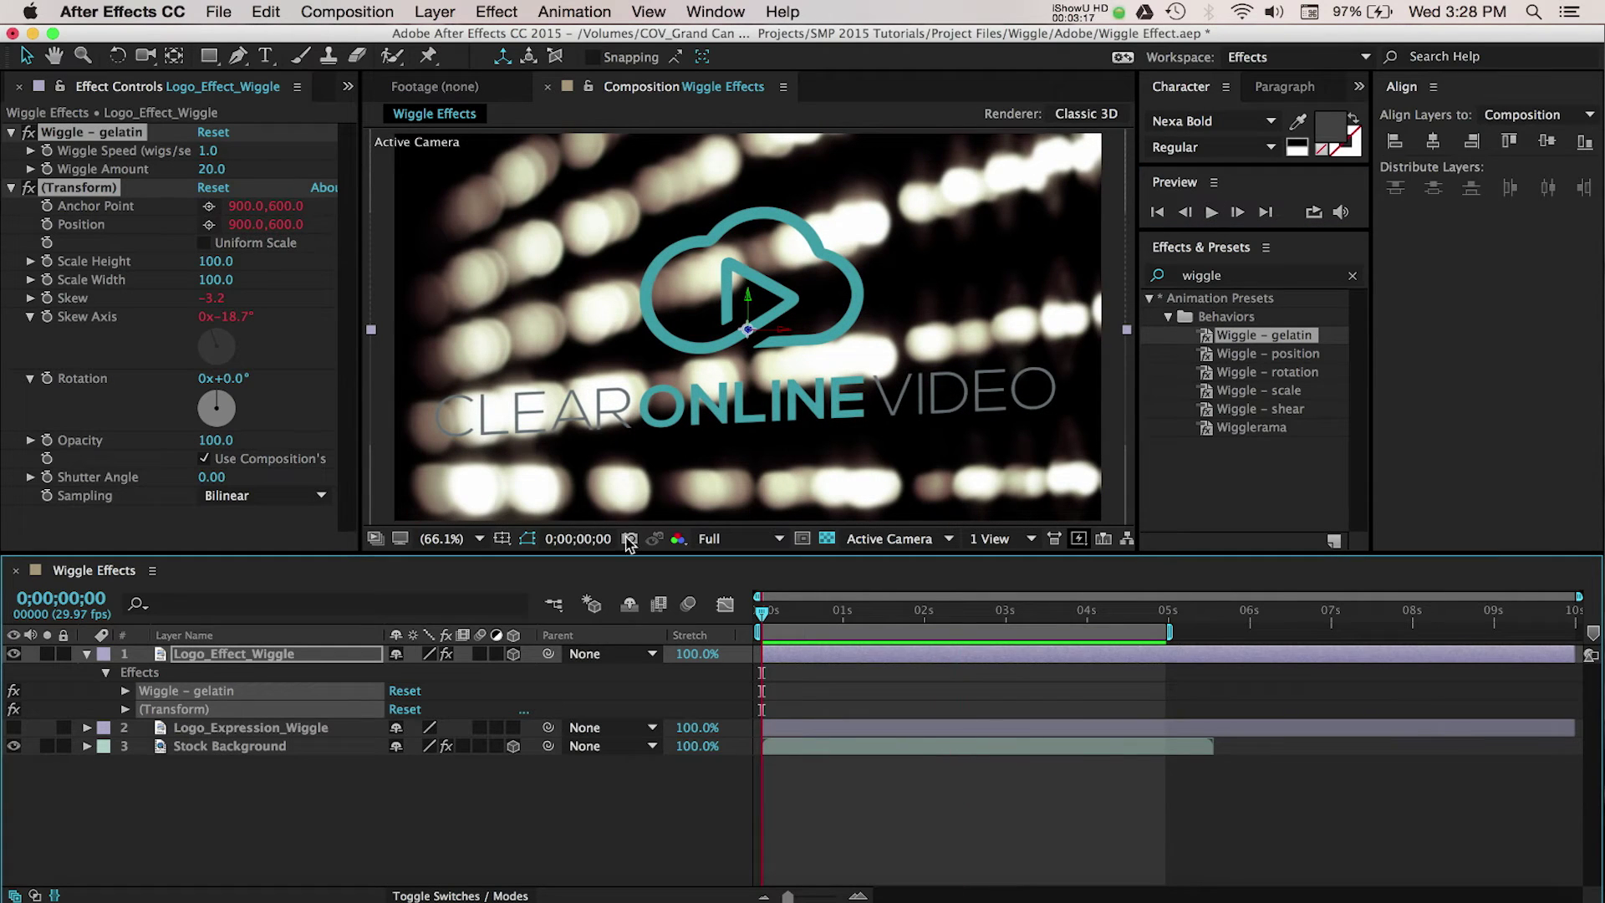
# In Effect Controls, give Wiggle – gelatin a Wiggle Speed of 2.0 and Wiggle Amount of 10.0.
pyautogui.click(119, 86)
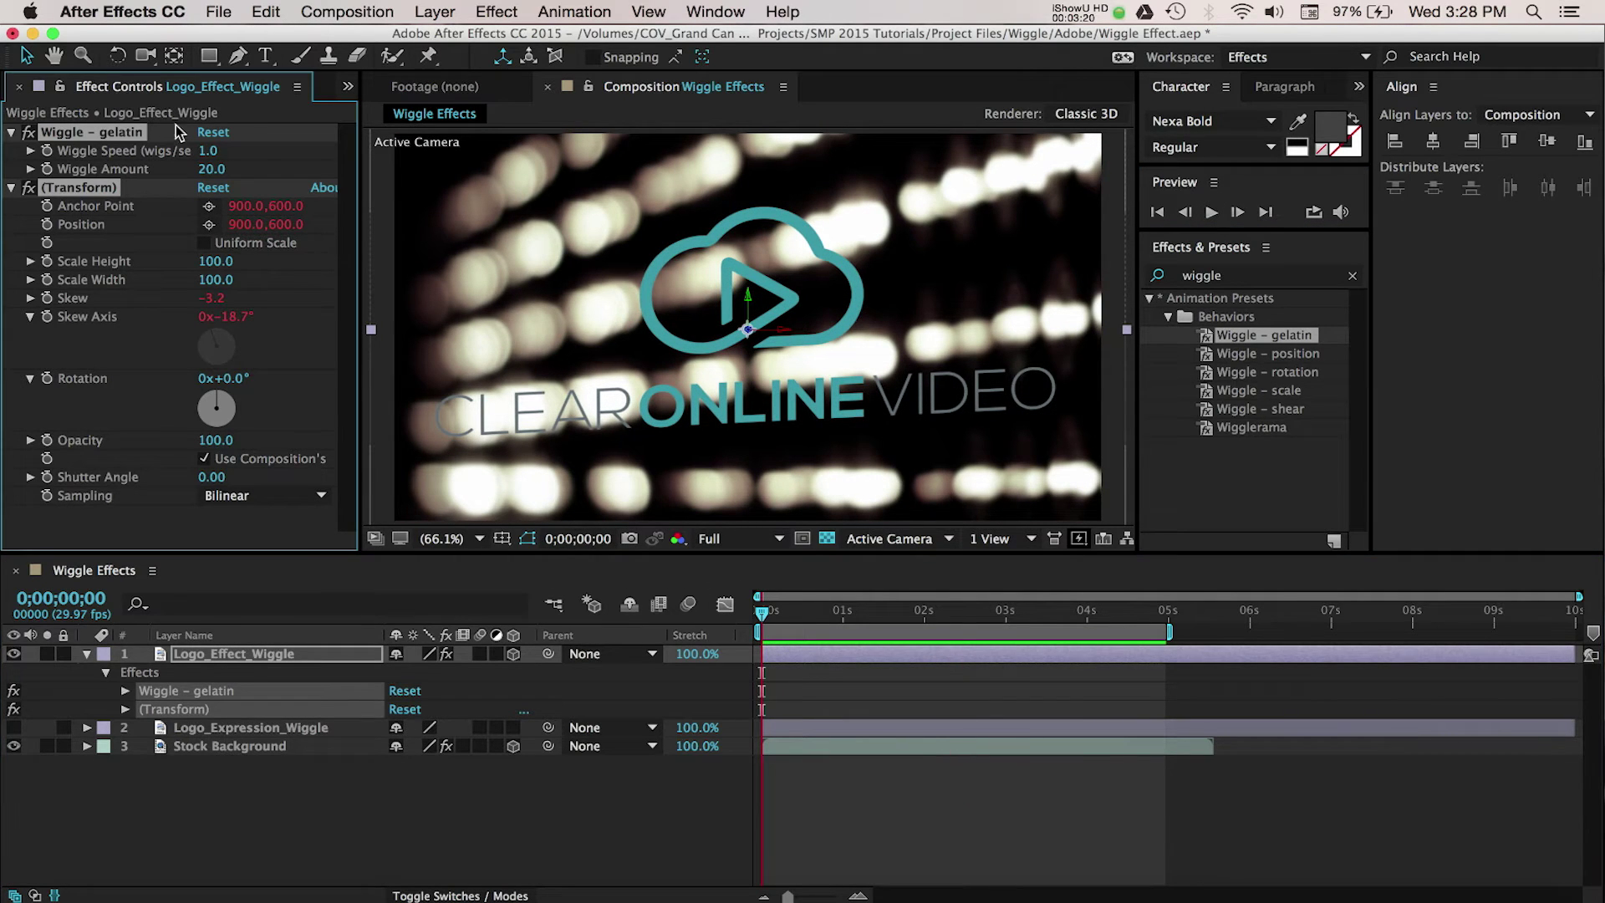
pyautogui.click(210, 154)
pyautogui.press('Return')
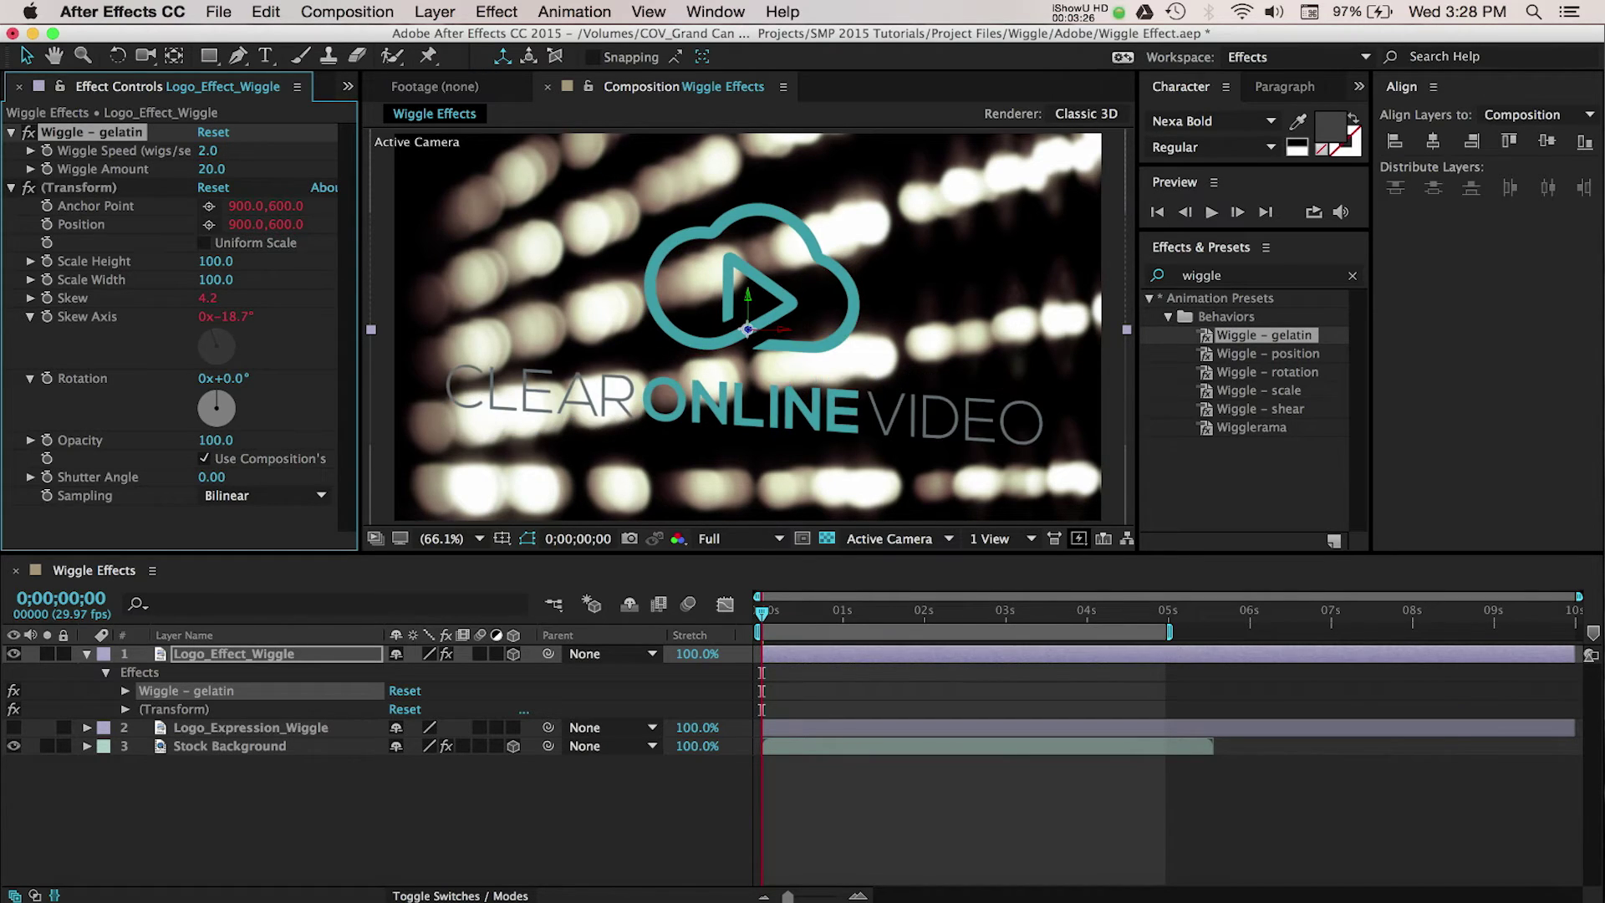
pyautogui.click(210, 171)
pyautogui.write('10')
pyautogui.press('Return')
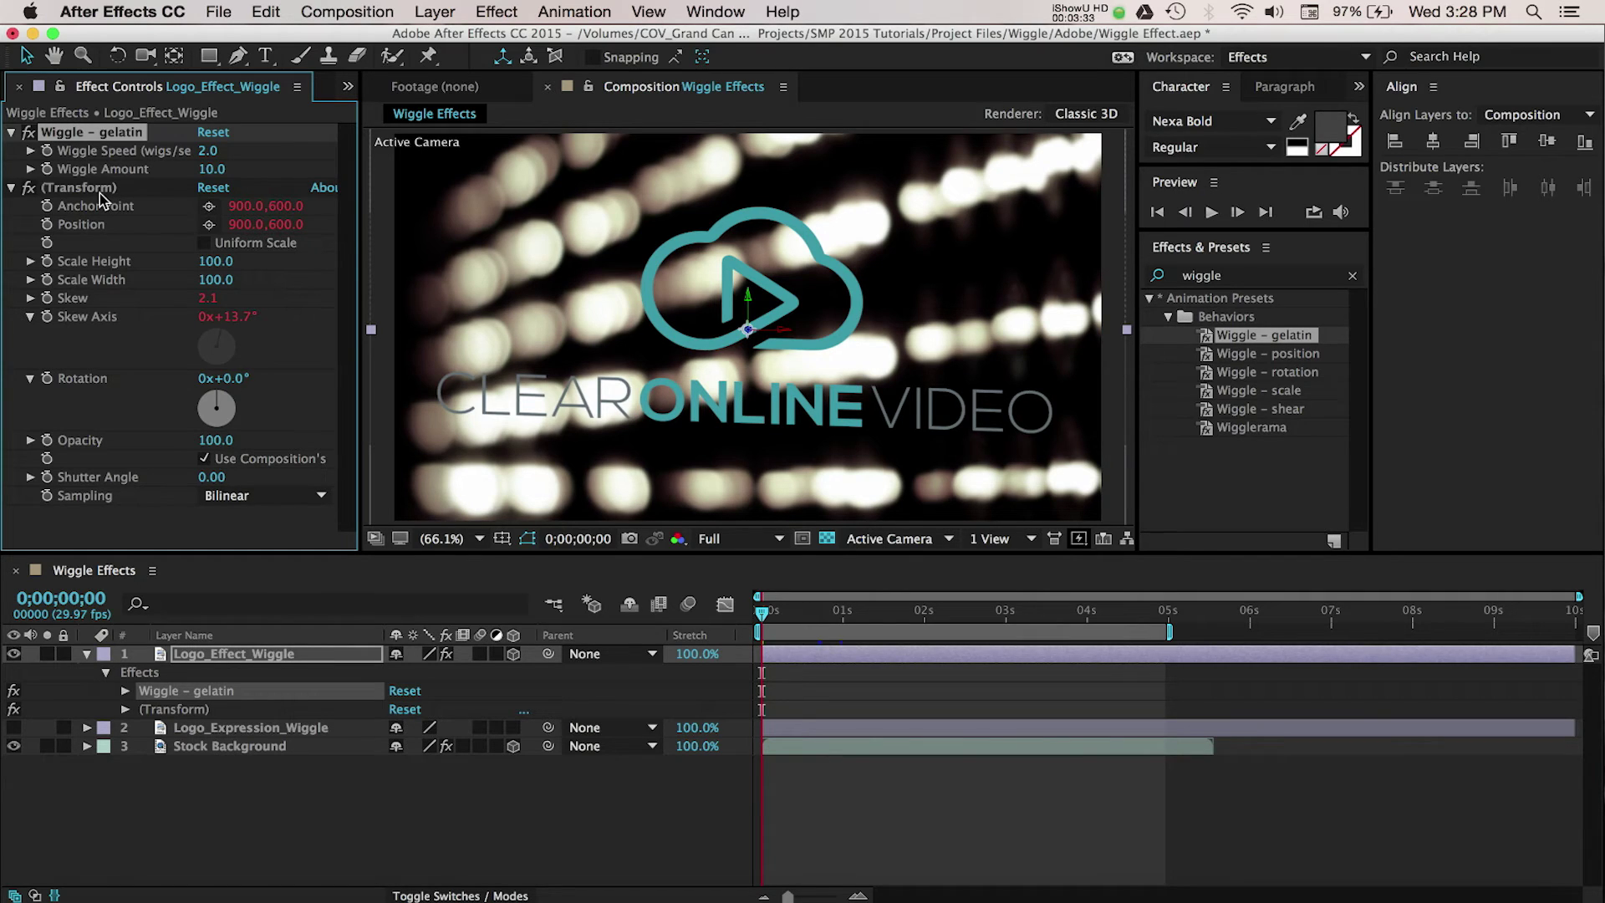
# Keyframe the Transform effect's Rotation at 0 on the first frame and 2x+0.0° at frame 10.
pyautogui.click(47, 386)
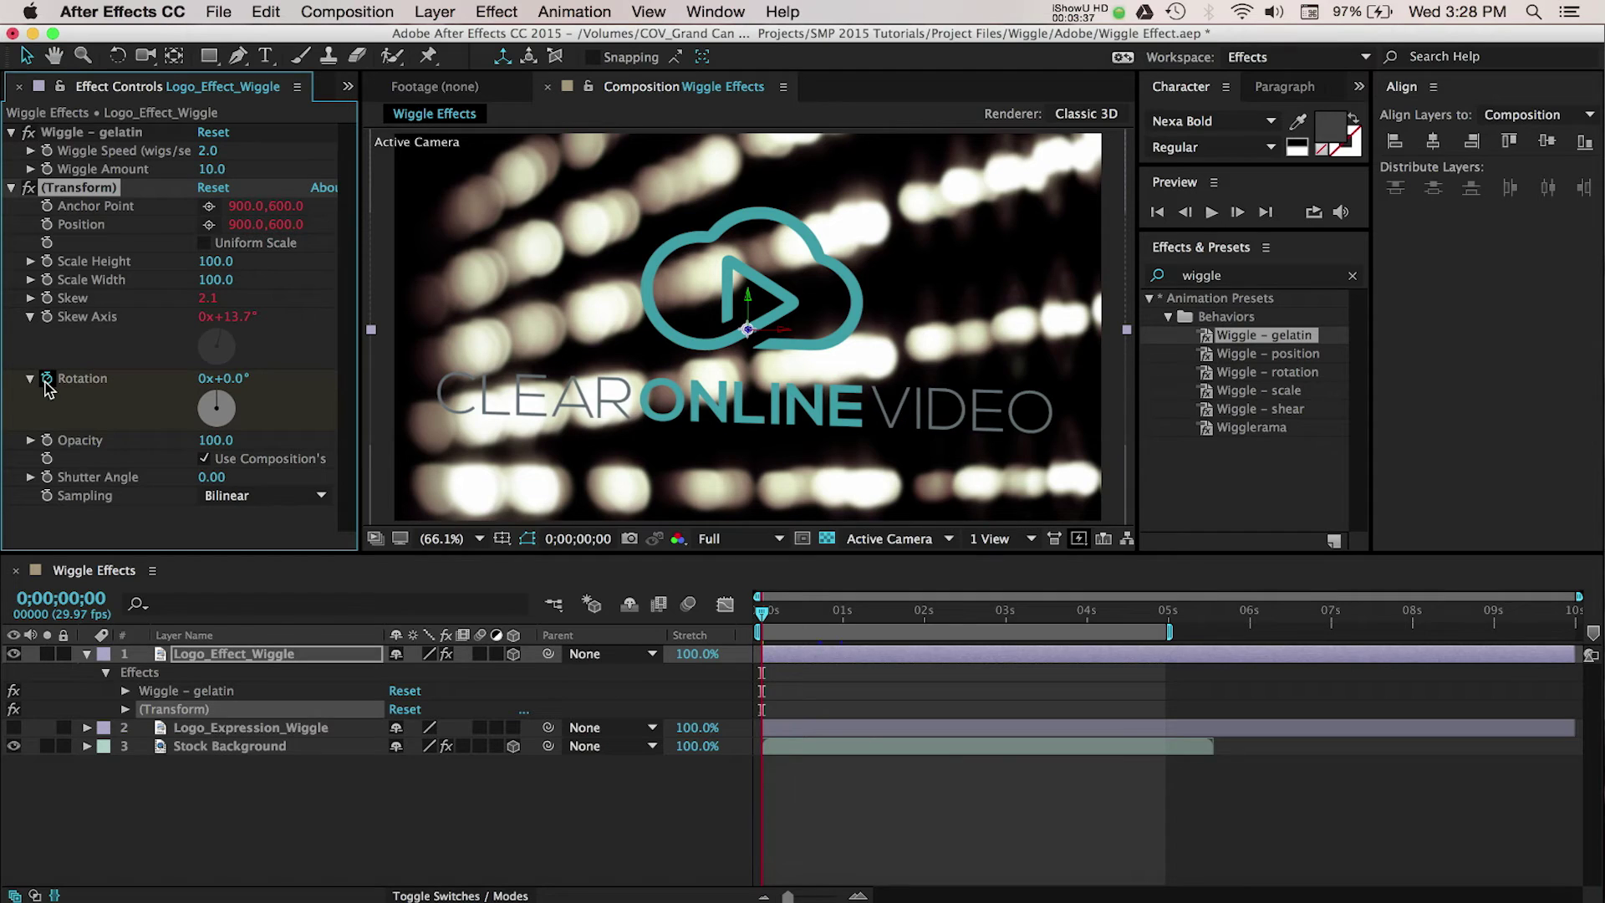
pyautogui.click(46, 379)
pyautogui.moveTo(760, 617); pyautogui.dragTo(788, 617)
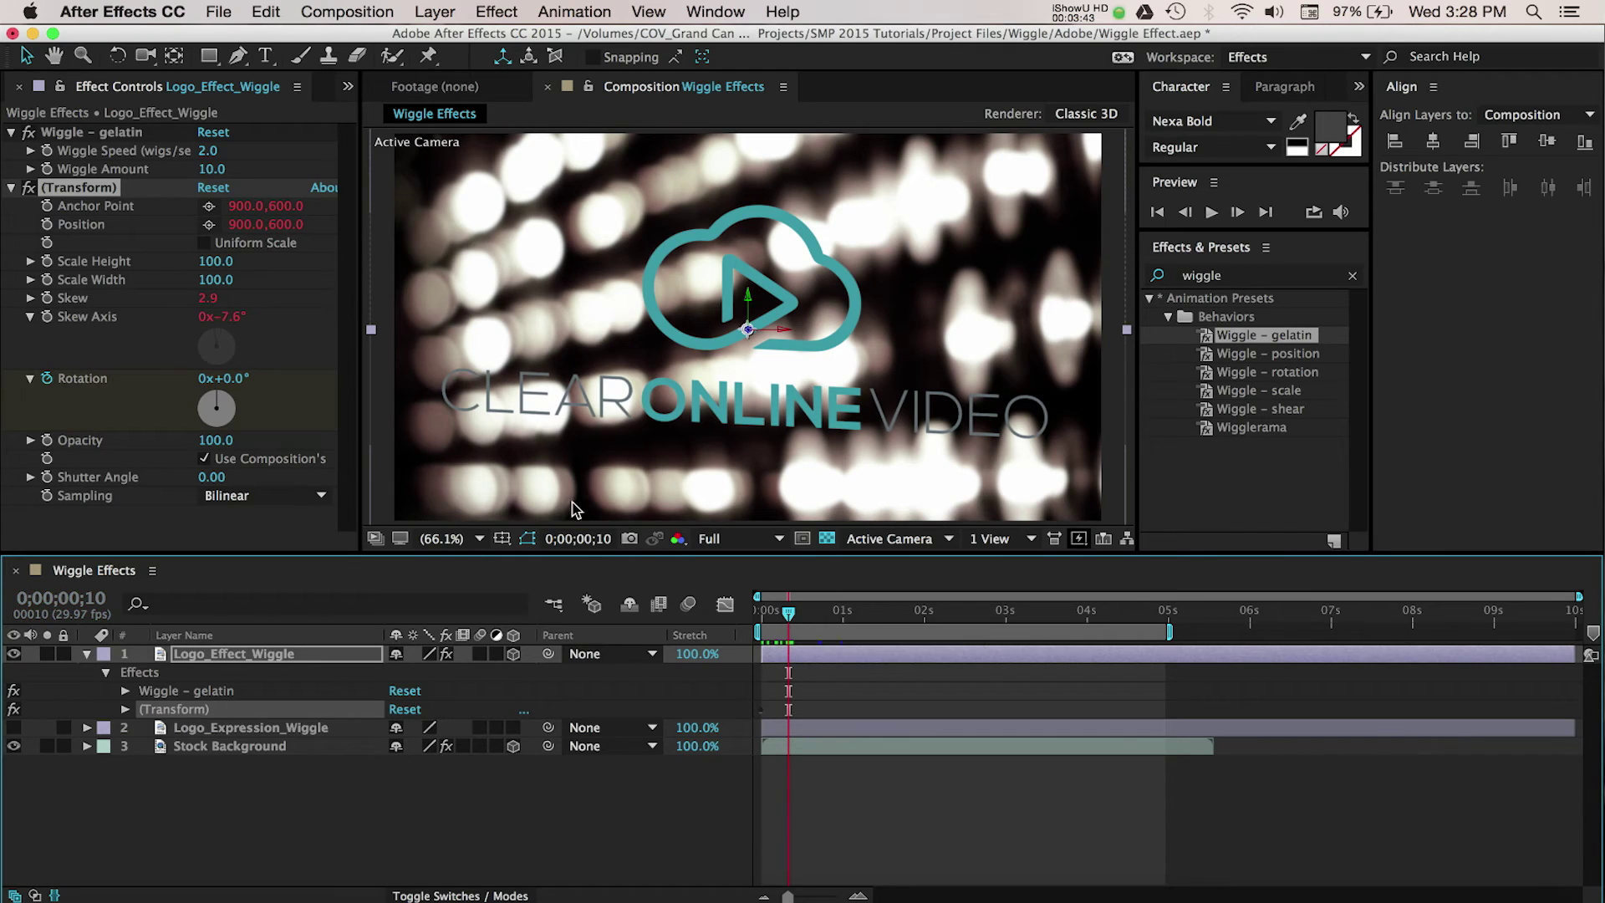
pyautogui.click(204, 378)
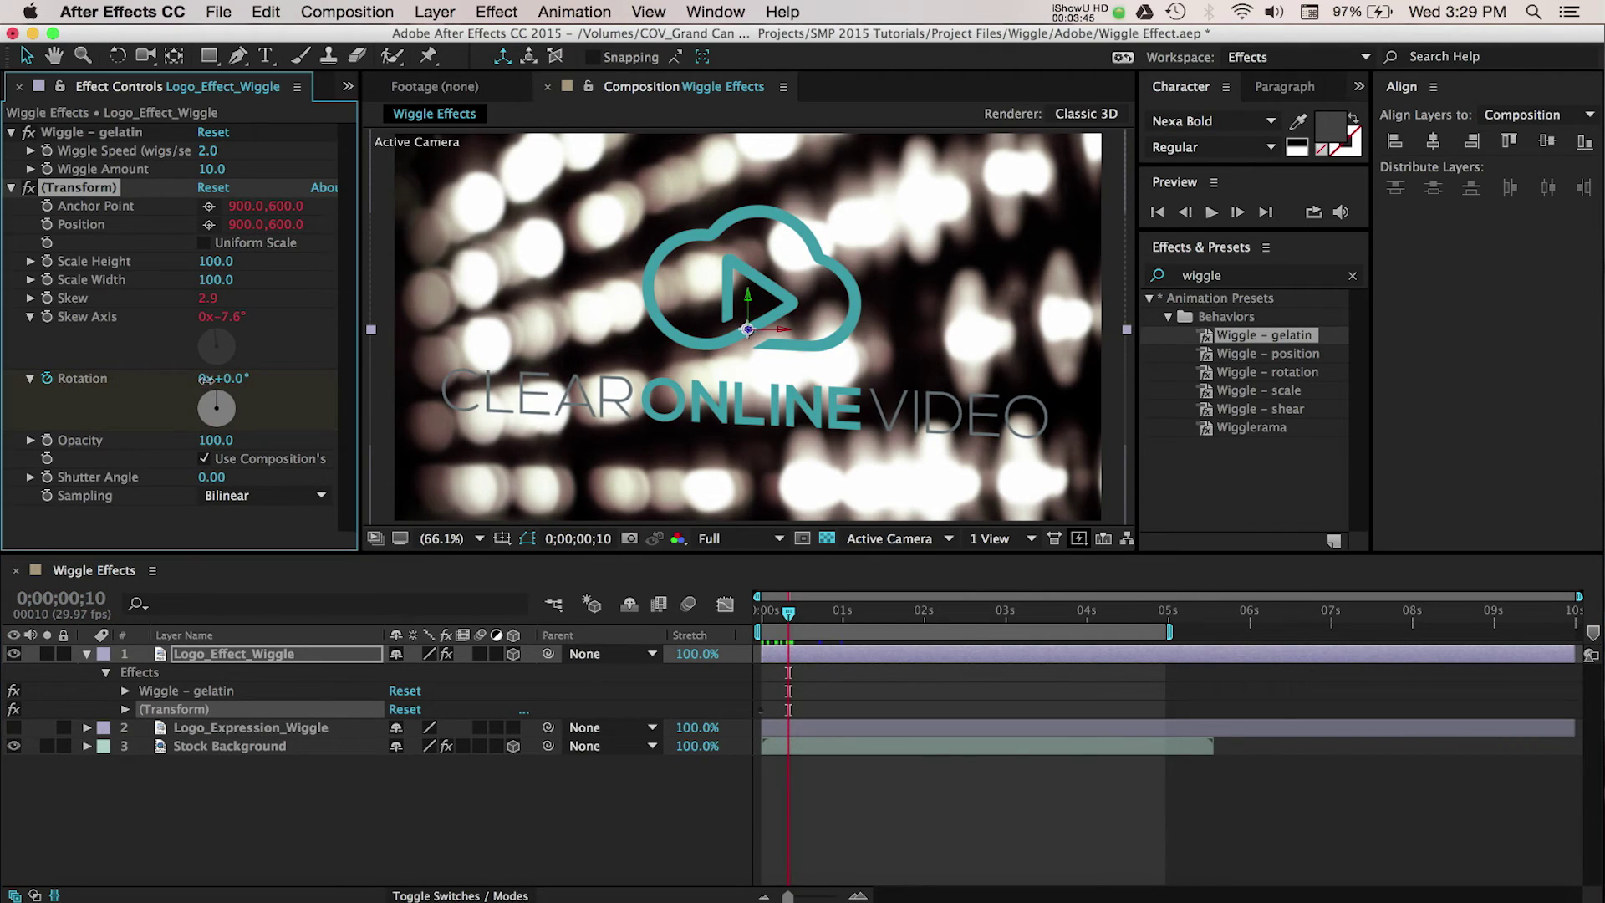
pyautogui.click(205, 379)
pyautogui.press('Return')
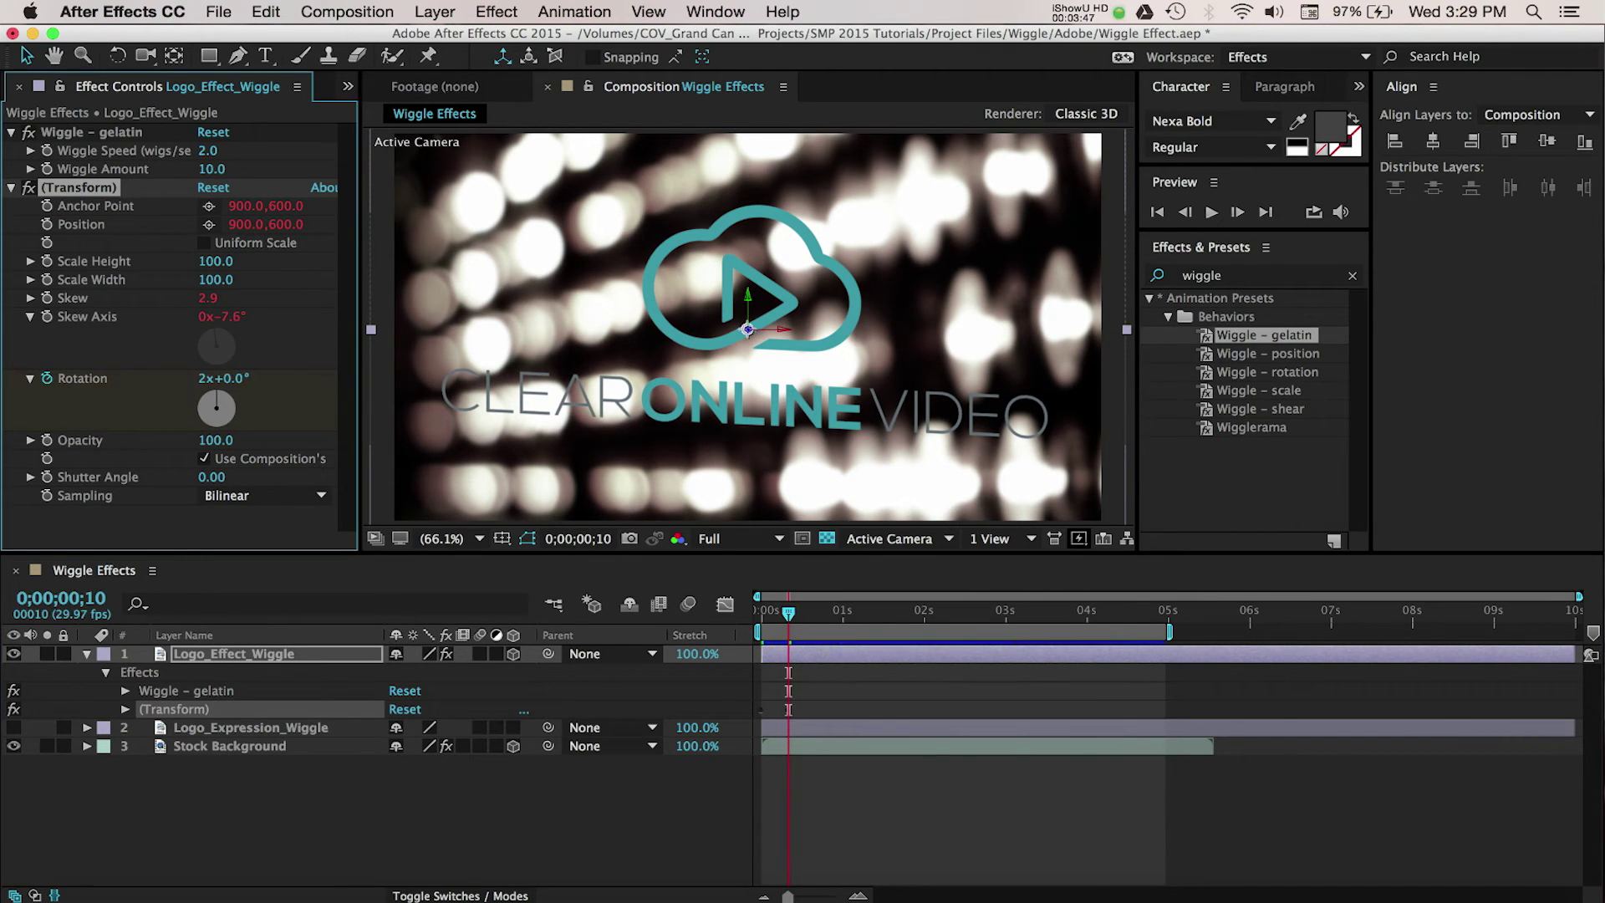
# Play the composition to watch the logo spin two turns by frame 10 while wiggling.
pyautogui.click(1211, 213)
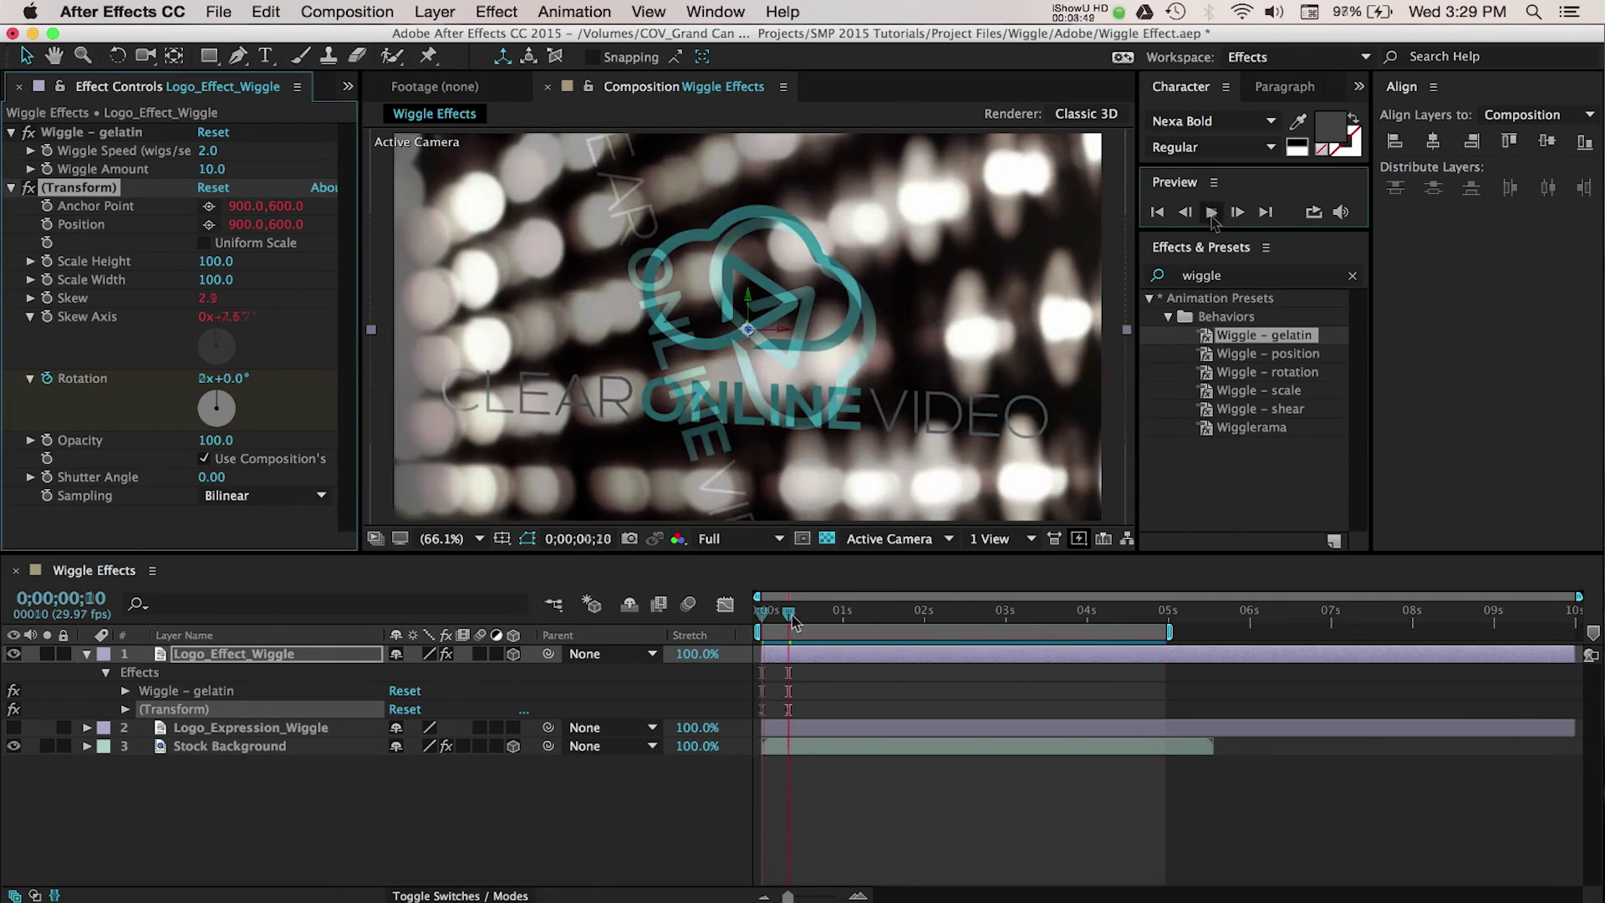